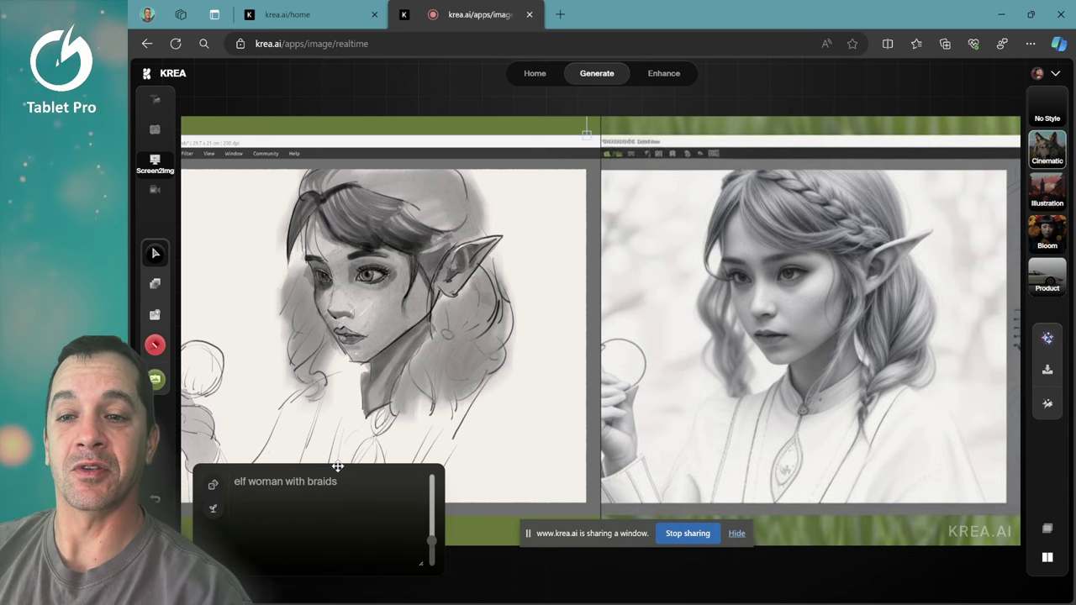
Step: Return to the Krea home page and launch a new Real-time Generation session
{"action": "left_click", "coordinate": [287, 14]}
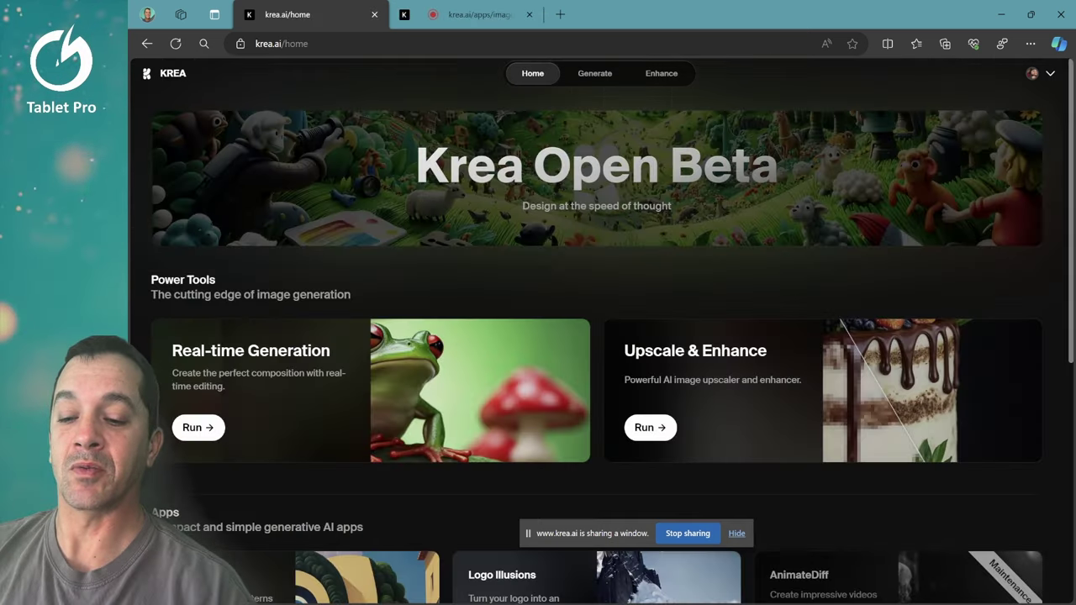
{"action": "left_click", "coordinate": [201, 427]}
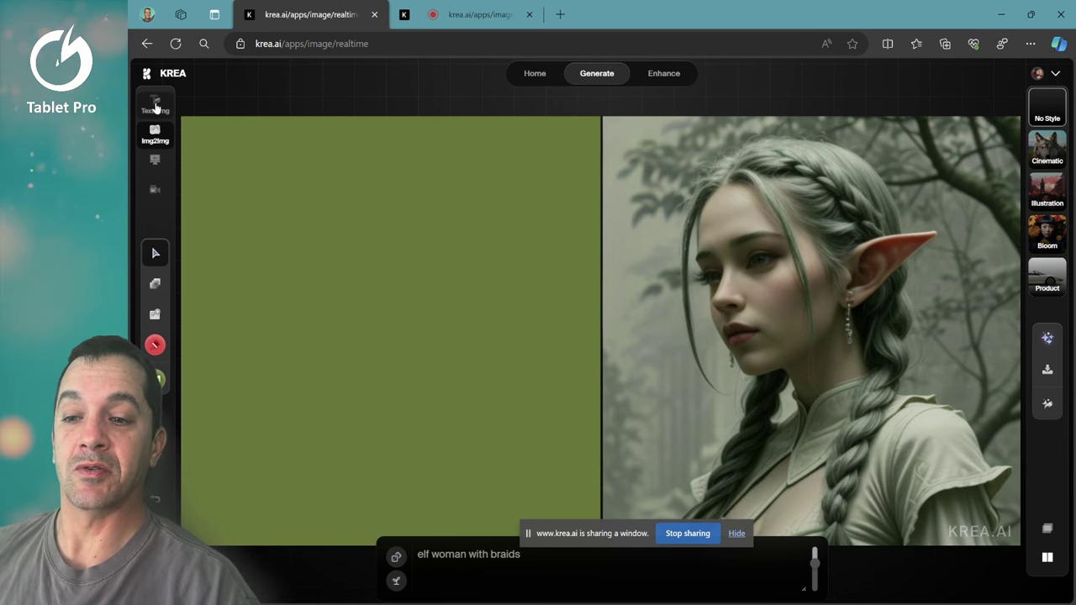
Step: Switch to Screen2Img, browse application windows, then dismiss the sharing picker without sharing
{"action": "left_click", "coordinate": [153, 164]}
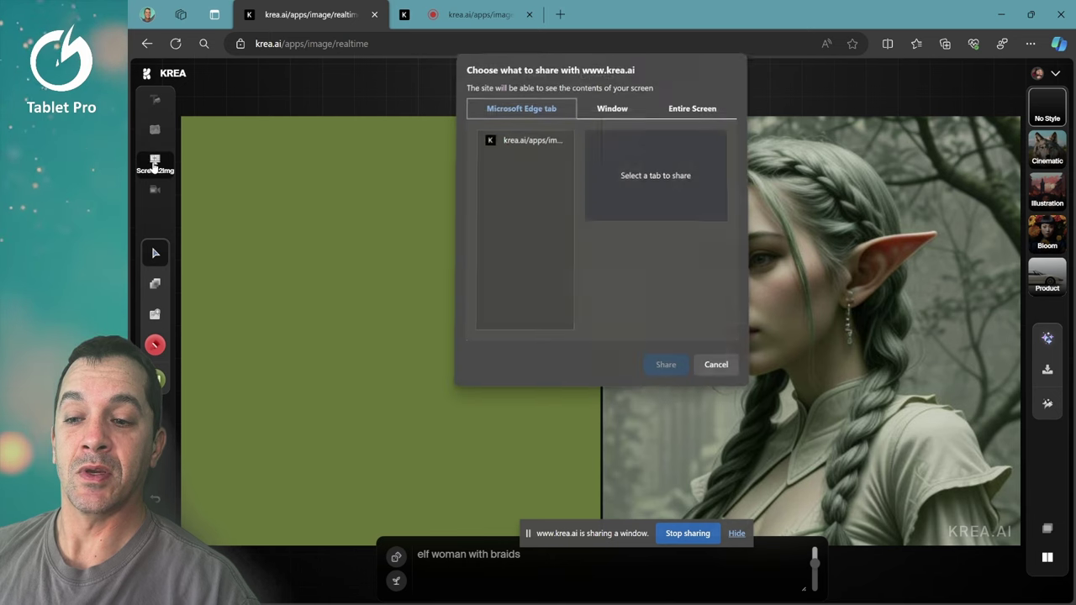
{"action": "left_click", "coordinate": [619, 112]}
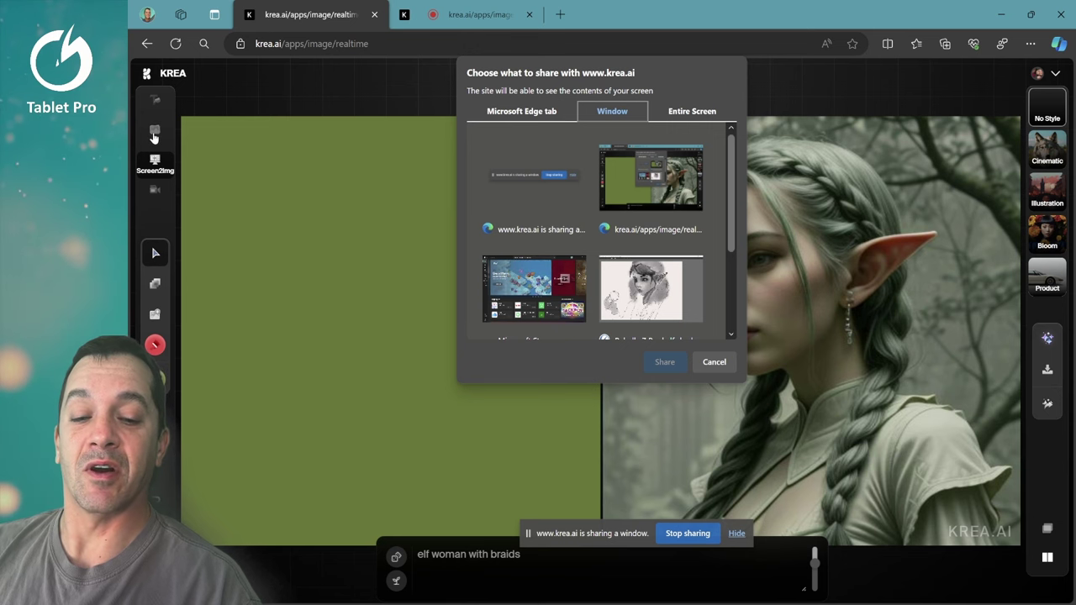
{"action": "left_click", "coordinate": [714, 362]}
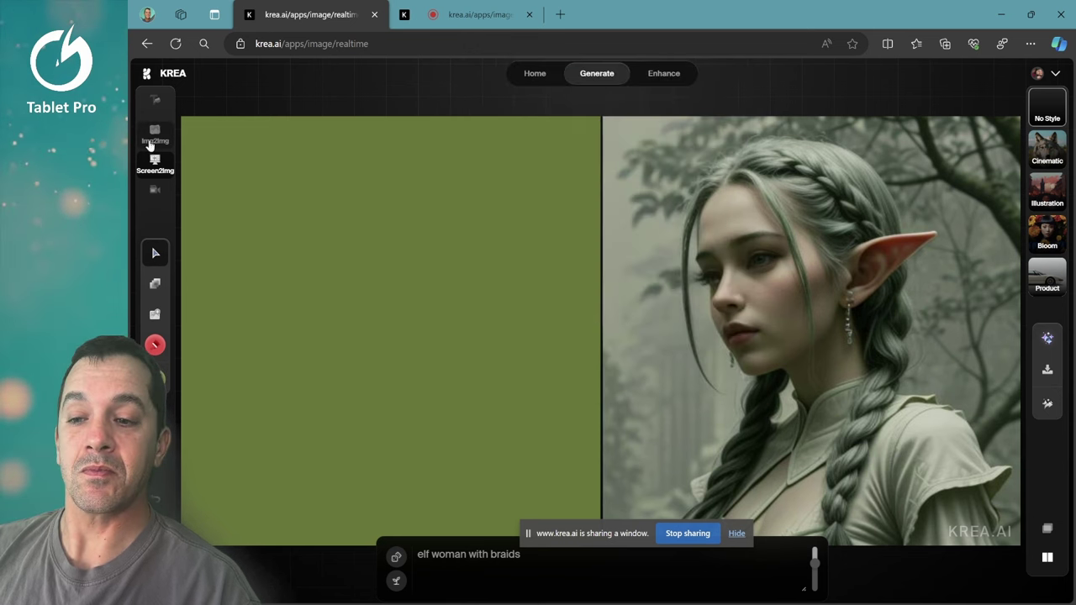
Step: Toggle Img2Img and Screen2Img again, cancel sharing, and return to the drawing-capture session tab
{"action": "left_click", "coordinate": [153, 137]}
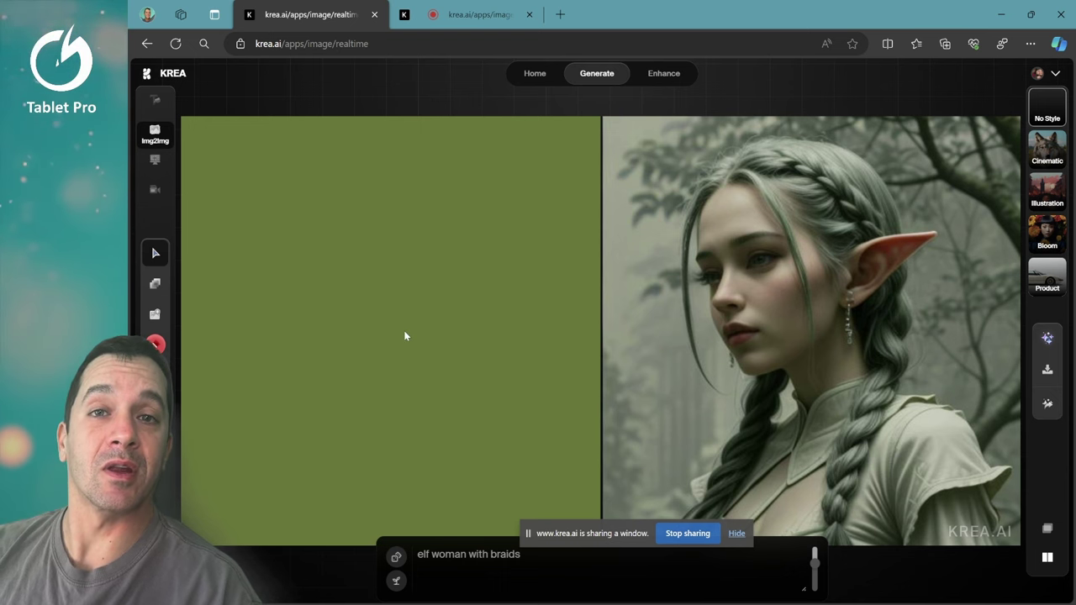
{"action": "left_click", "coordinate": [165, 158]}
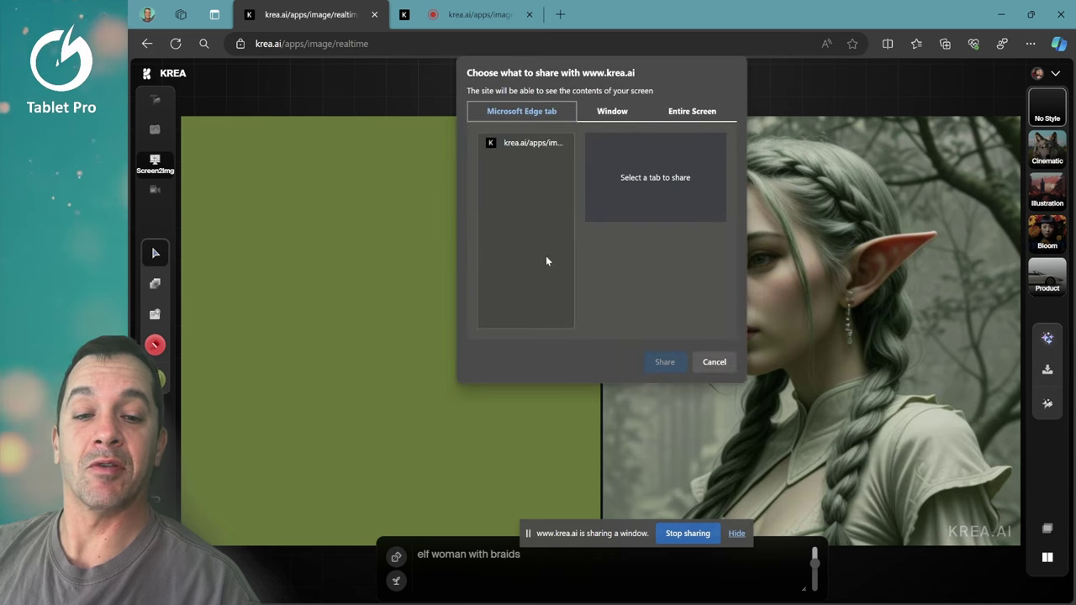
{"action": "left_click", "coordinate": [713, 361]}
{"action": "left_click", "coordinate": [477, 14]}
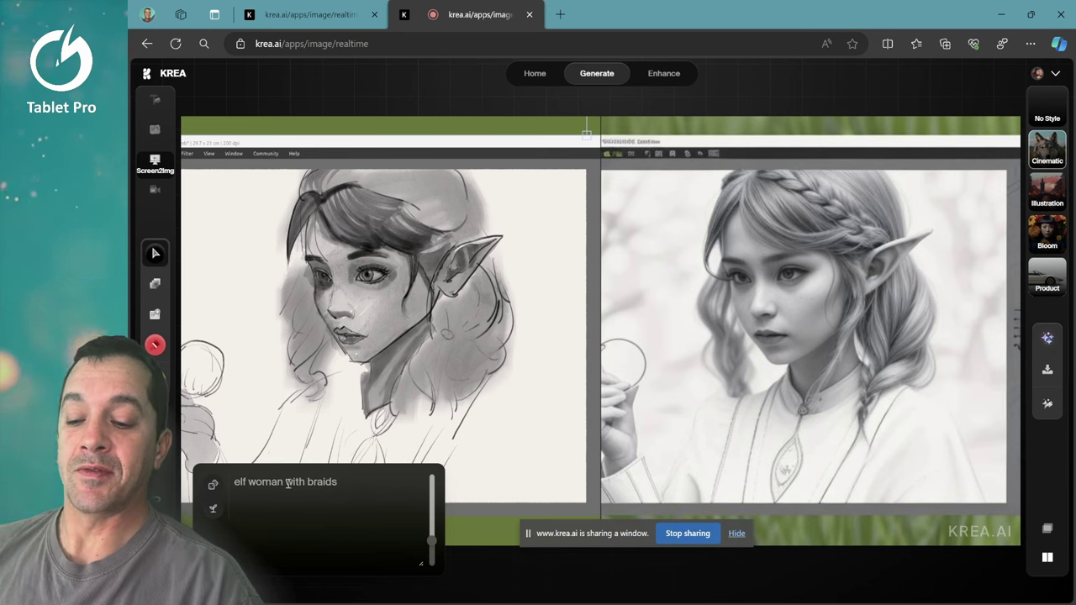
Step: Move the screen-sharing notice to the right and widen the prompt box
{"action": "left_click", "coordinate": [338, 488]}
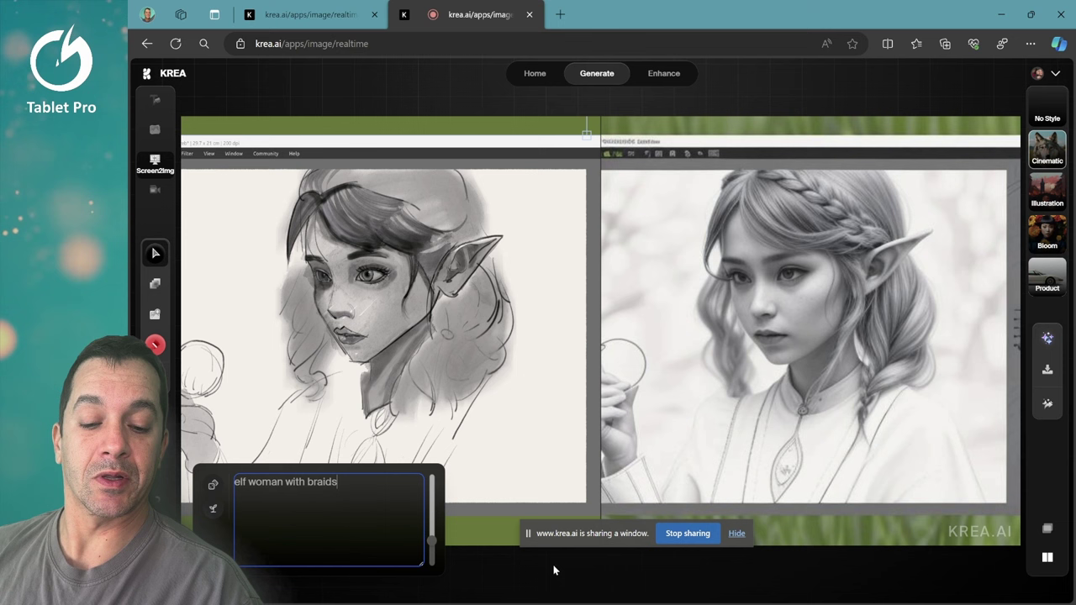
{"action": "left_click", "coordinate": [527, 535]}
{"action": "left_click_drag", "start_coordinate": [528, 534], "coordinate": [666, 570]}
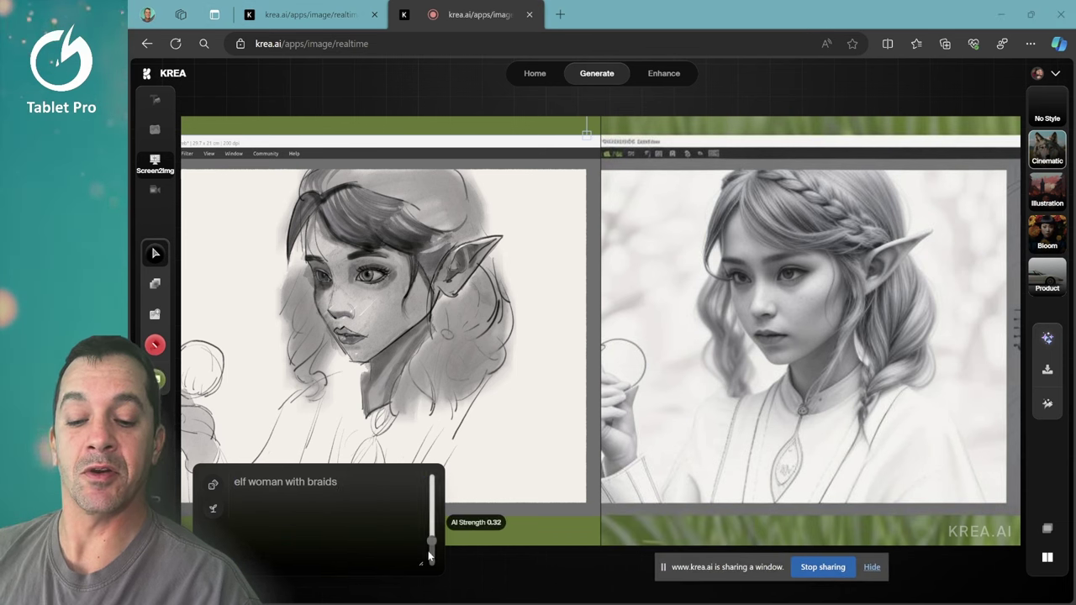
{"action": "mouse_move", "coordinate": [421, 565]}
{"action": "left_mouse_down"}
{"action": "mouse_move", "coordinate": [417, 553]}
{"action": "mouse_move", "coordinate": [433, 572]}
{"action": "left_mouse_up"}
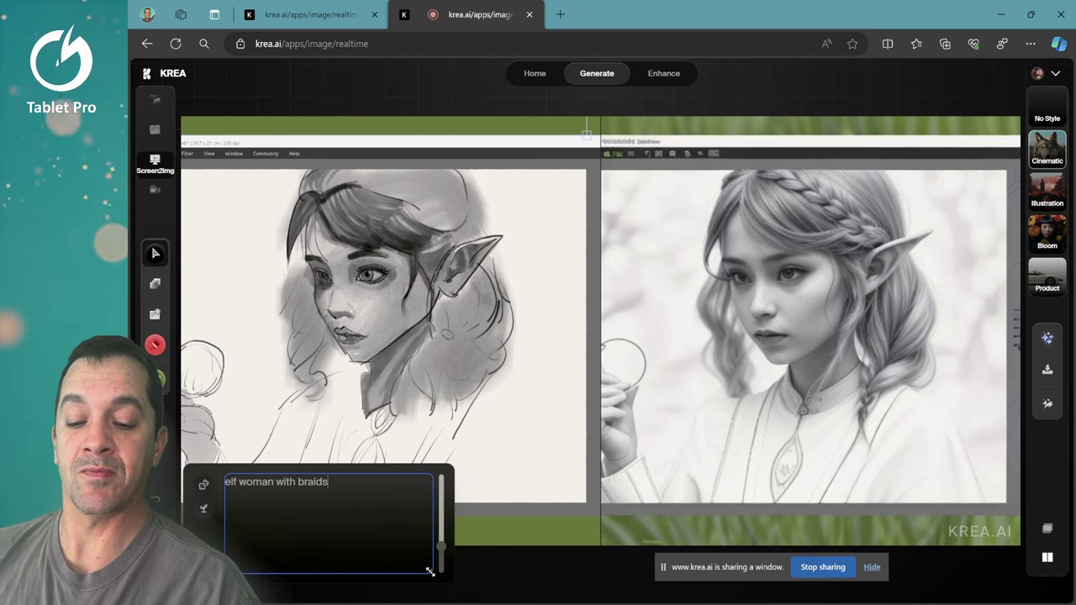
Step: Leave the prompt and bring up the Tablet Pro shortcut panel with the Z key
{"action": "mouse_move", "coordinate": [443, 561]}
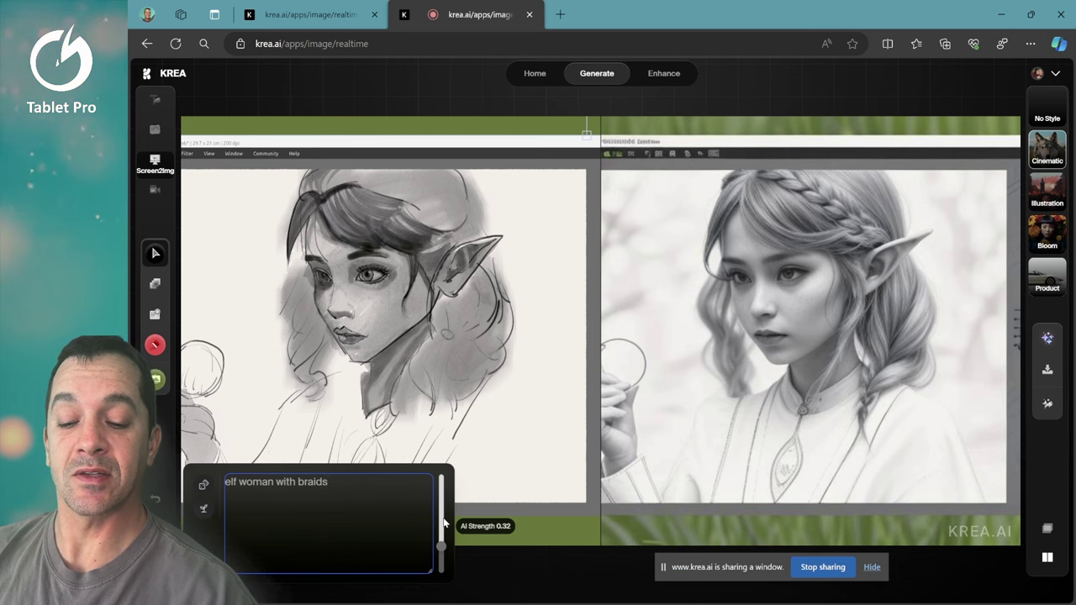
{"action": "left_click", "coordinate": [371, 469]}
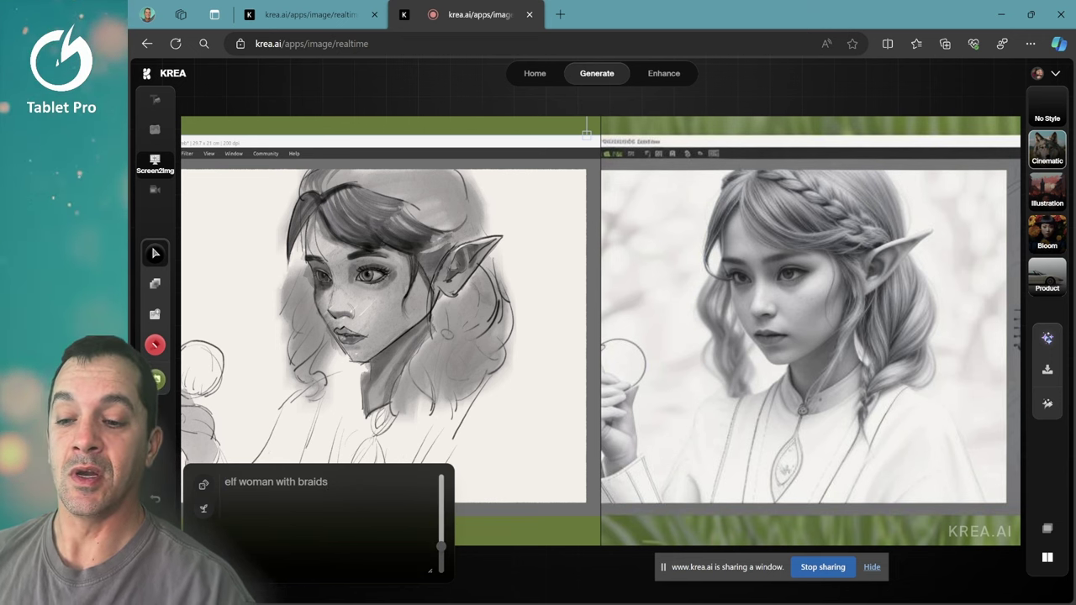
{"action": "key", "text": "z"}
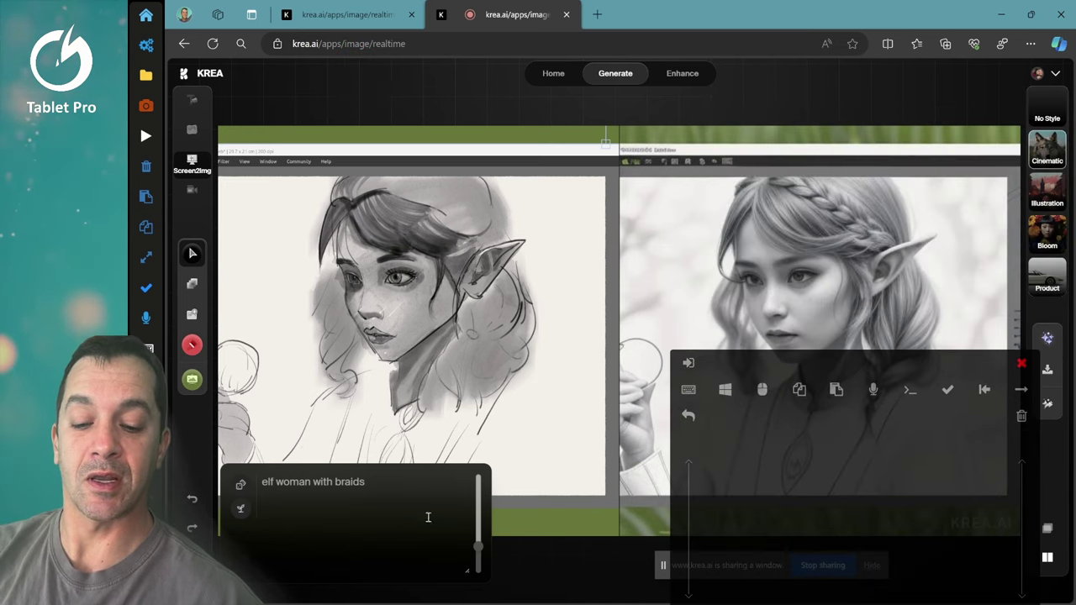
Step: Move AI strength up to 0.54, then down through 0.5 and 0.31 to about 0.2
{"action": "mouse_move", "coordinate": [478, 546]}
{"action": "left_mouse_down"}
{"action": "mouse_move", "coordinate": [477, 518]}
{"action": "mouse_move", "coordinate": [477, 526]}
{"action": "left_mouse_up"}
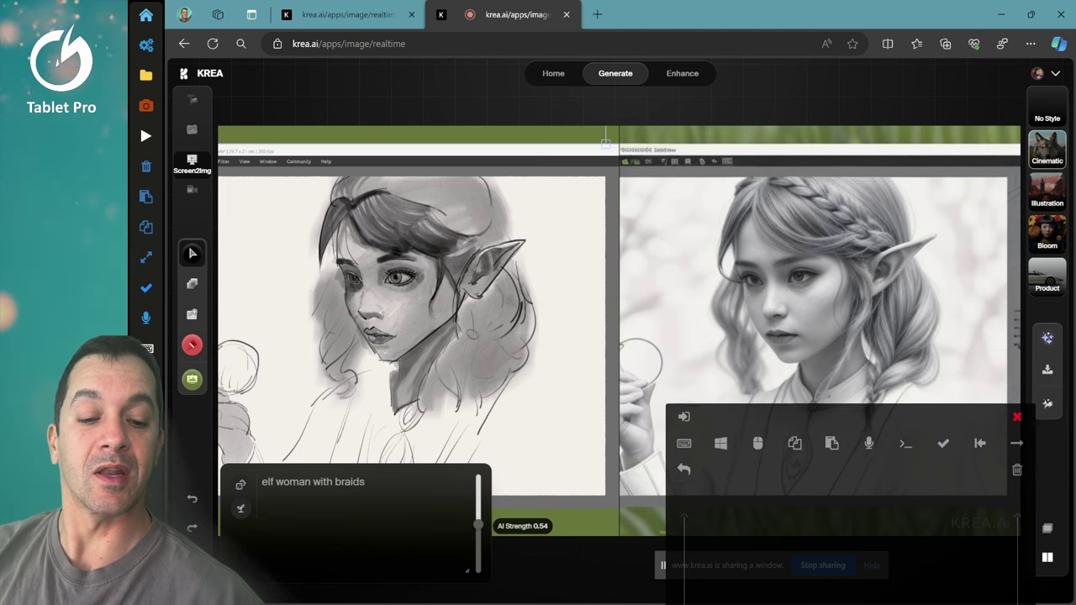
{"action": "left_click_drag", "start_coordinate": [477, 526], "coordinate": [477, 550]}
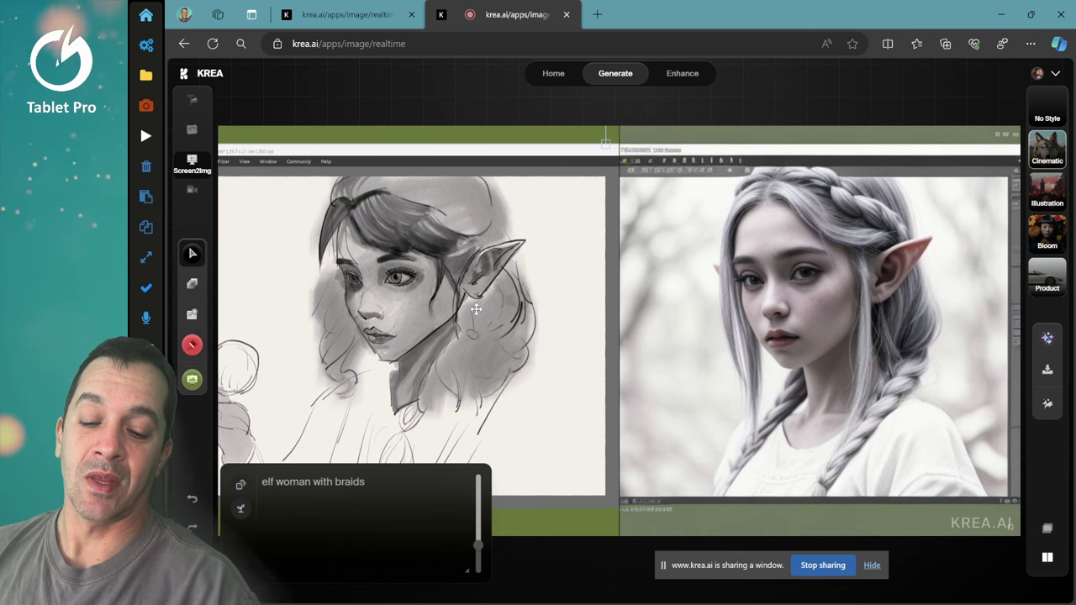
{"action": "mouse_move", "coordinate": [480, 550]}
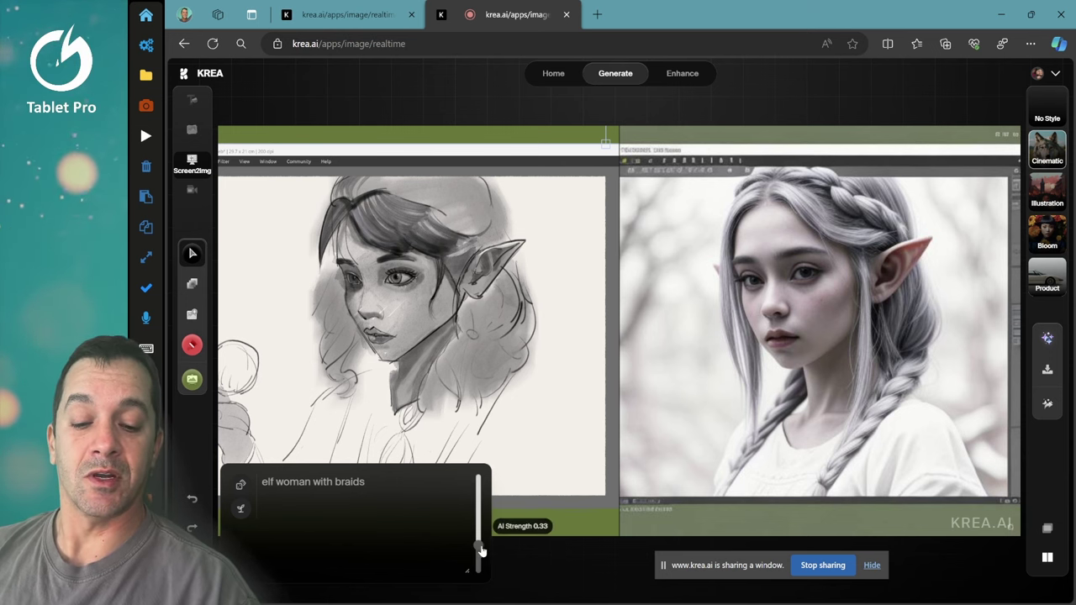
{"action": "left_click_drag", "start_coordinate": [481, 551], "coordinate": [481, 552]}
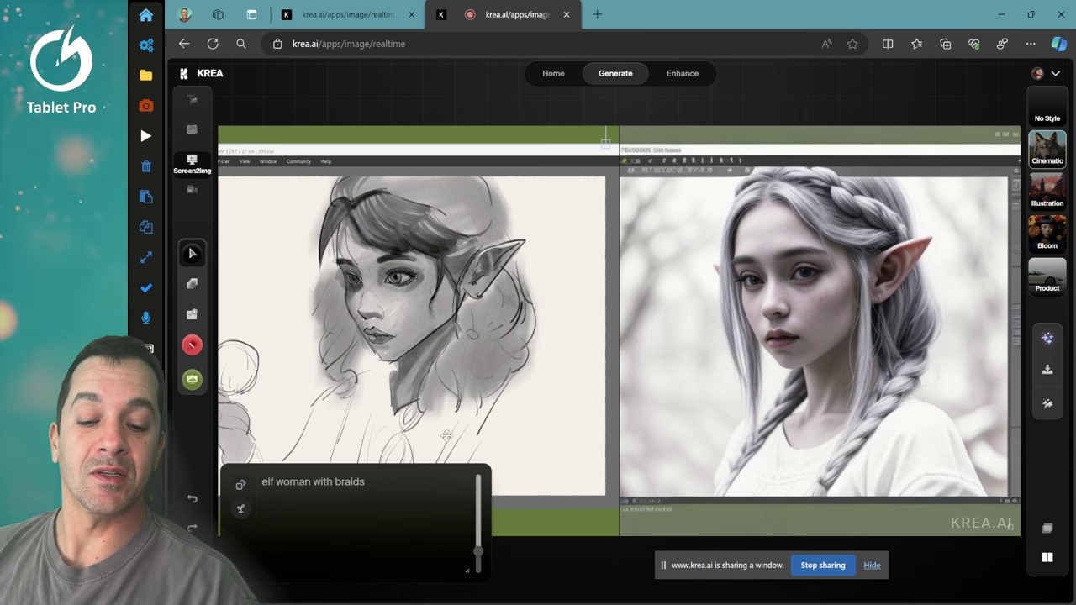
{"action": "mouse_move", "coordinate": [476, 550]}
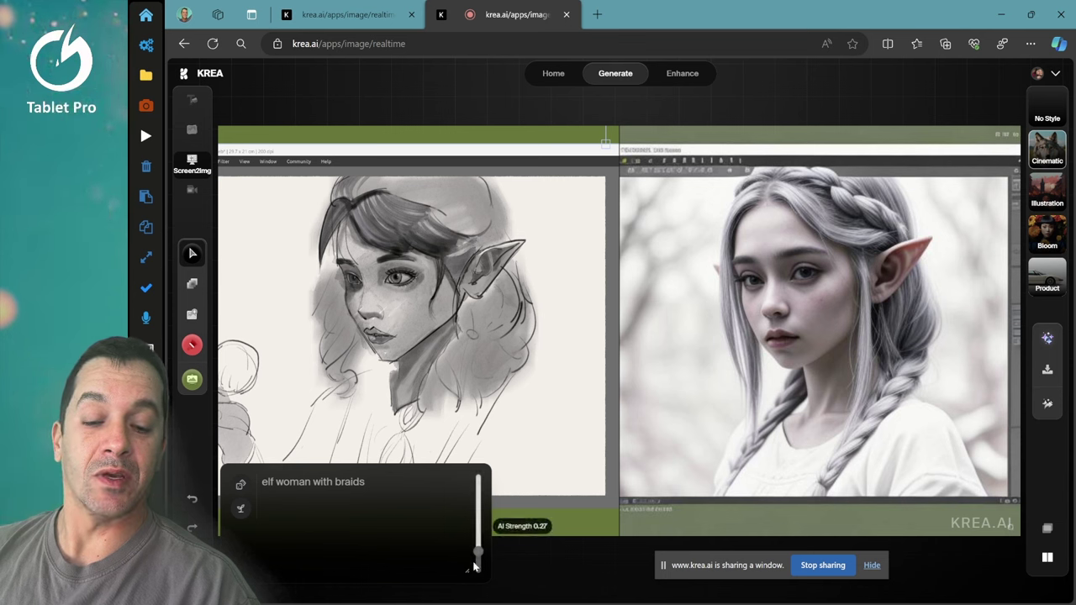
{"action": "left_click_drag", "start_coordinate": [478, 555], "coordinate": [478, 563]}
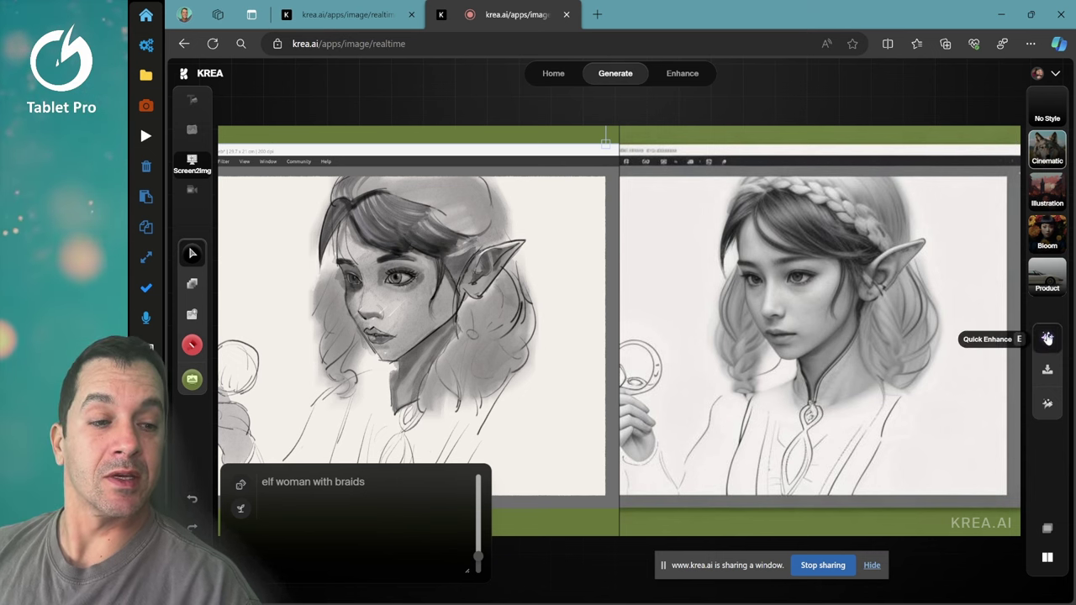
Step: Apply Quick Enhance, undo, and drag the captured sketch lower on the canvas
{"action": "left_click", "coordinate": [1047, 338]}
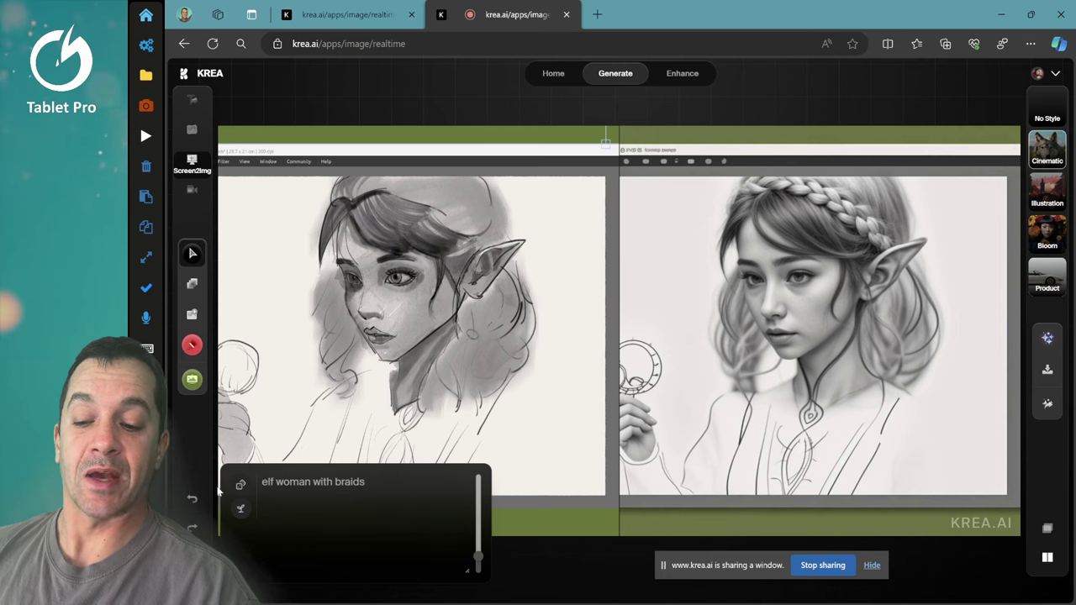
{"action": "left_click", "coordinate": [192, 501]}
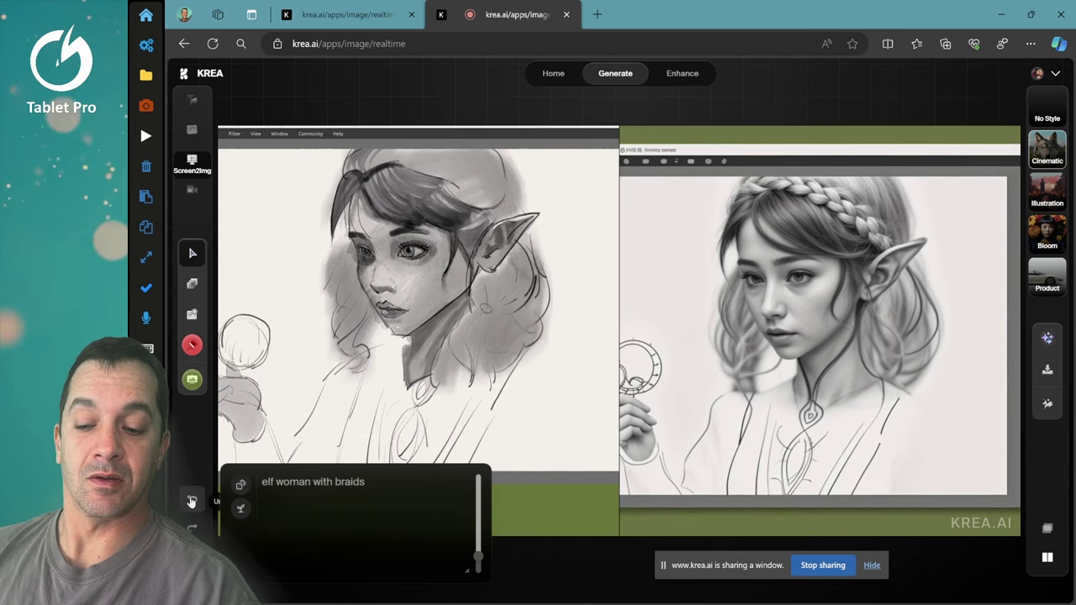
{"action": "left_click_drag", "start_coordinate": [412, 327], "coordinate": [410, 356]}
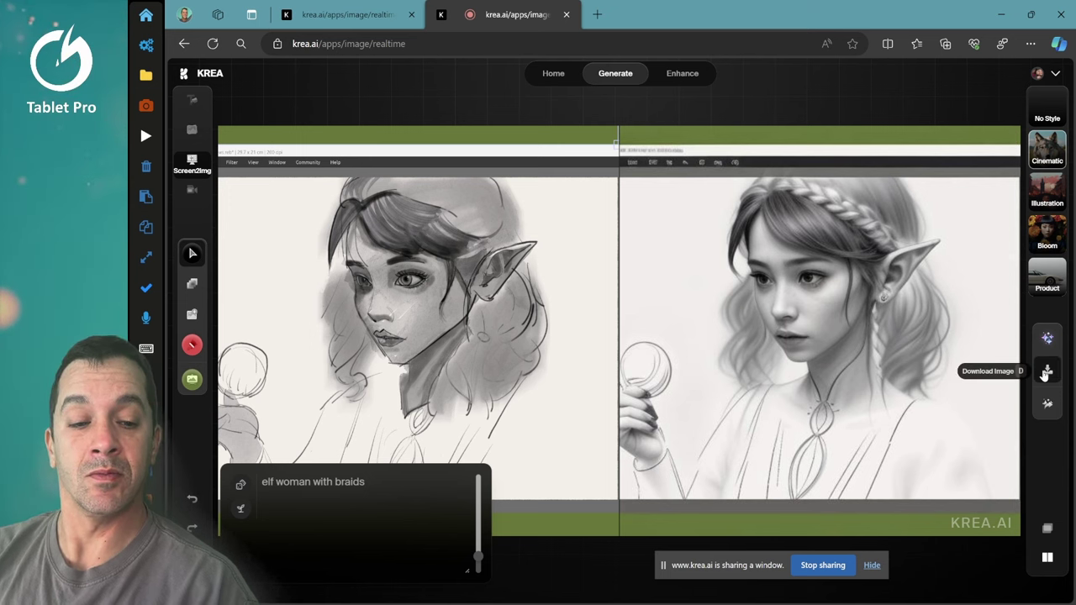
Step: Try AI strengths of 0.31, 0.17 and 0.12, then settle at about 0.87
{"action": "mouse_move", "coordinate": [478, 554]}
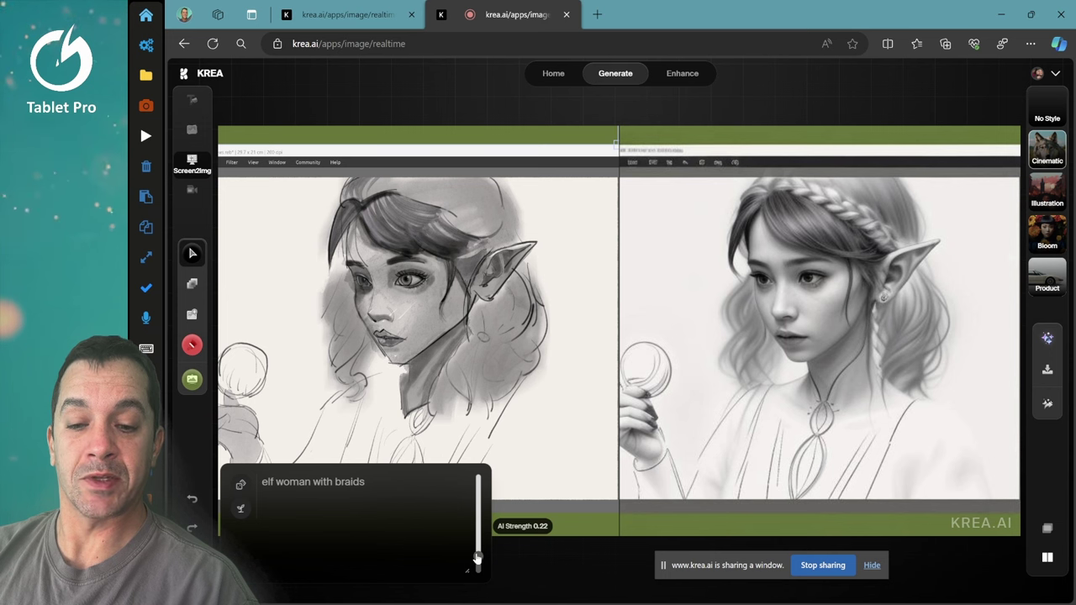
{"action": "left_click_drag", "start_coordinate": [478, 556], "coordinate": [478, 550]}
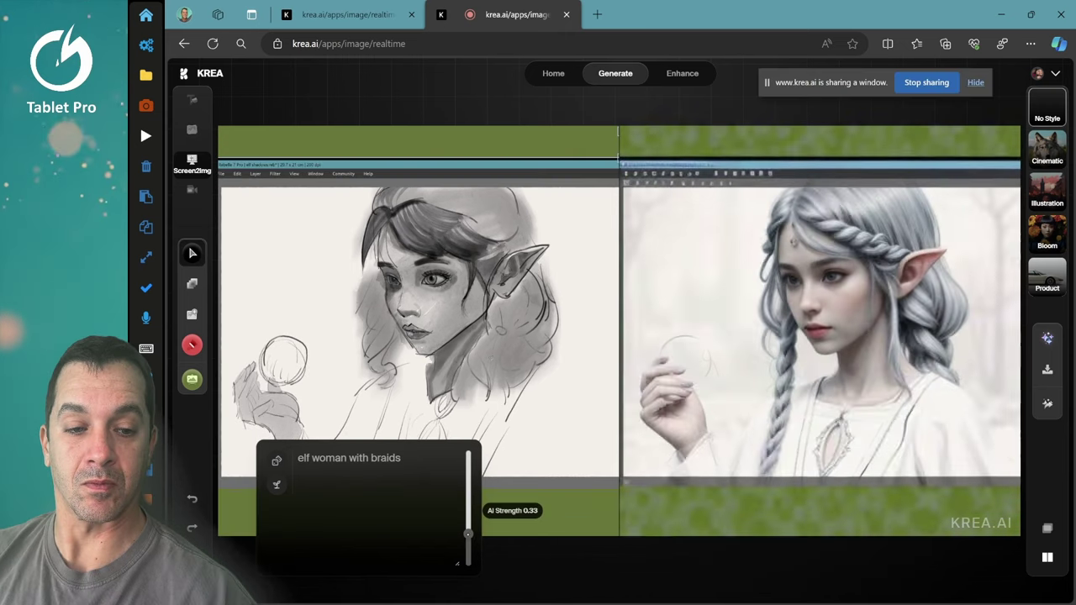
{"action": "left_click_drag", "start_coordinate": [467, 529], "coordinate": [467, 560]}
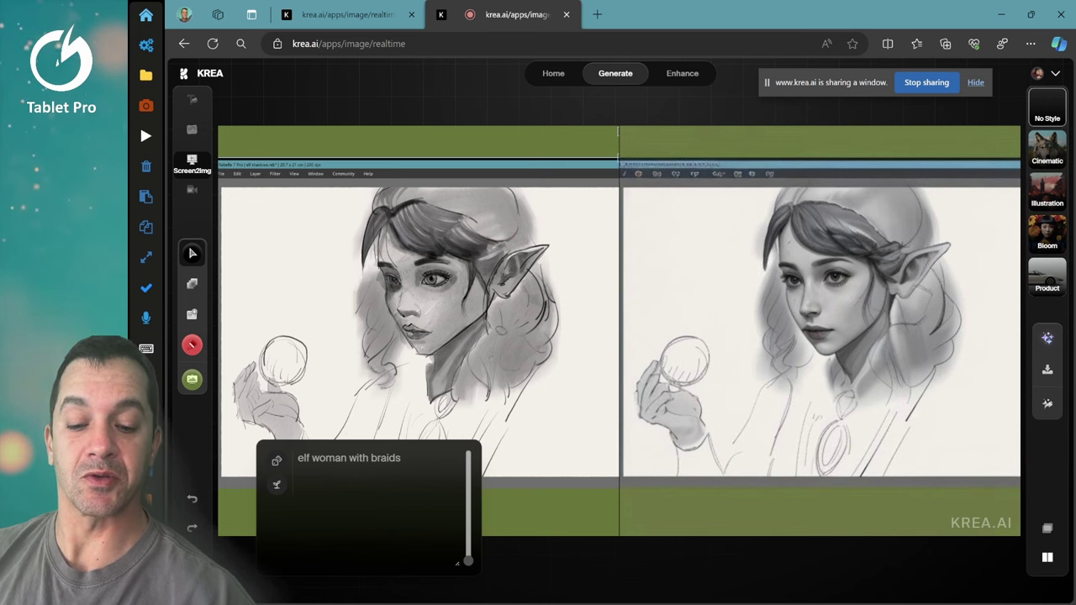
{"action": "left_click_drag", "start_coordinate": [468, 560], "coordinate": [468, 527]}
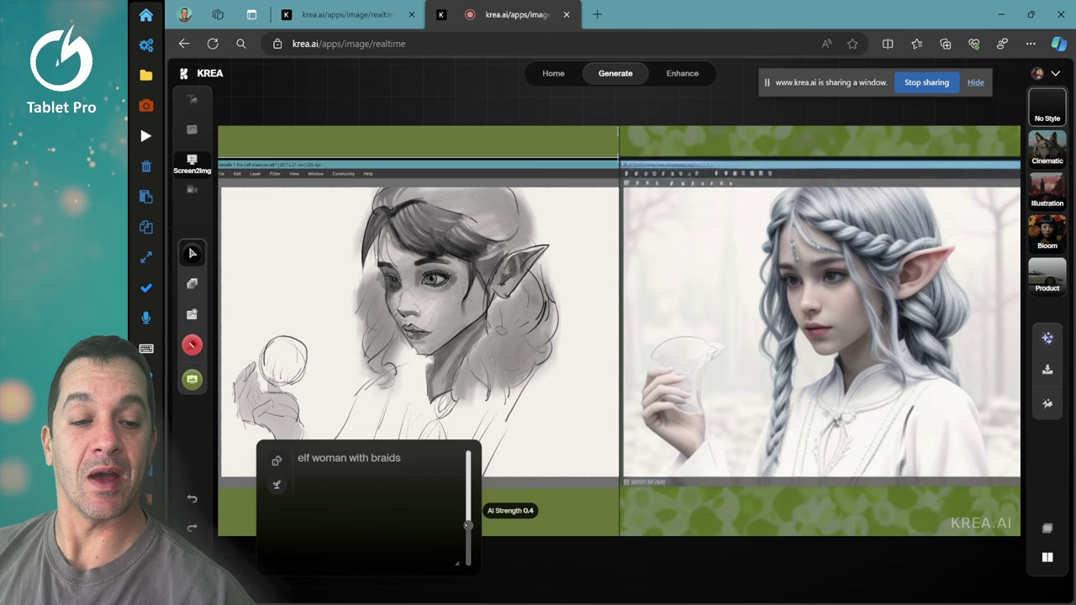
{"action": "left_click_drag", "start_coordinate": [468, 523], "coordinate": [468, 514]}
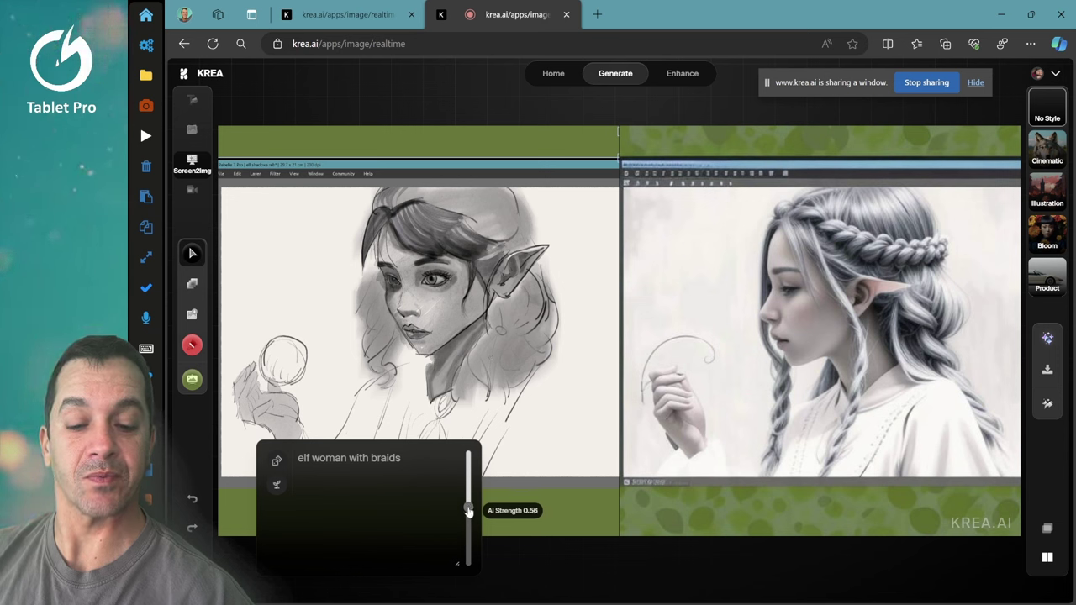
{"action": "left_click_drag", "start_coordinate": [468, 511], "coordinate": [468, 490]}
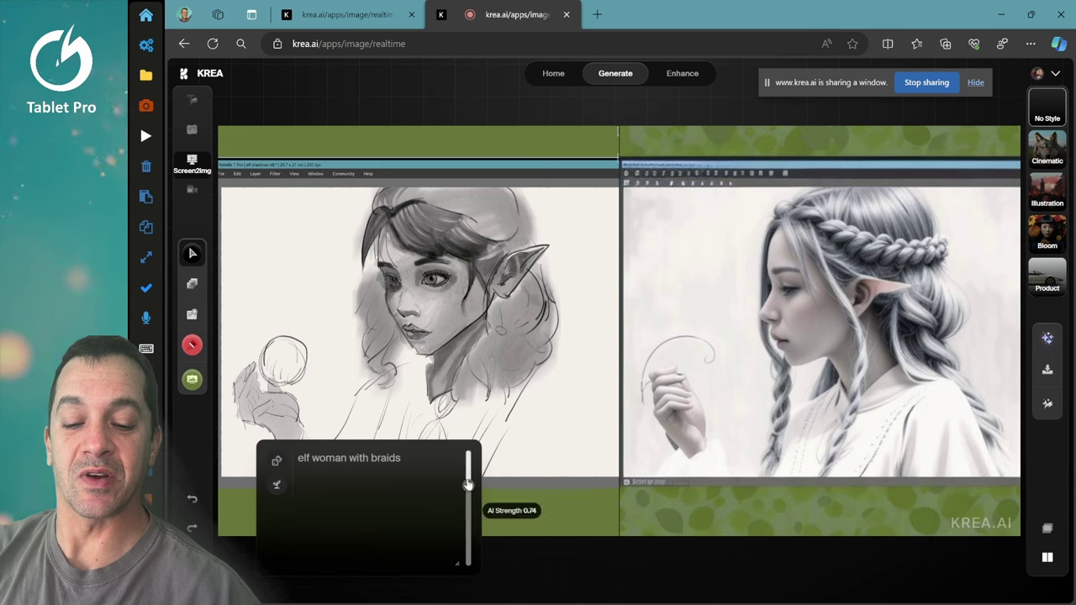
{"action": "mouse_move", "coordinate": [470, 484]}
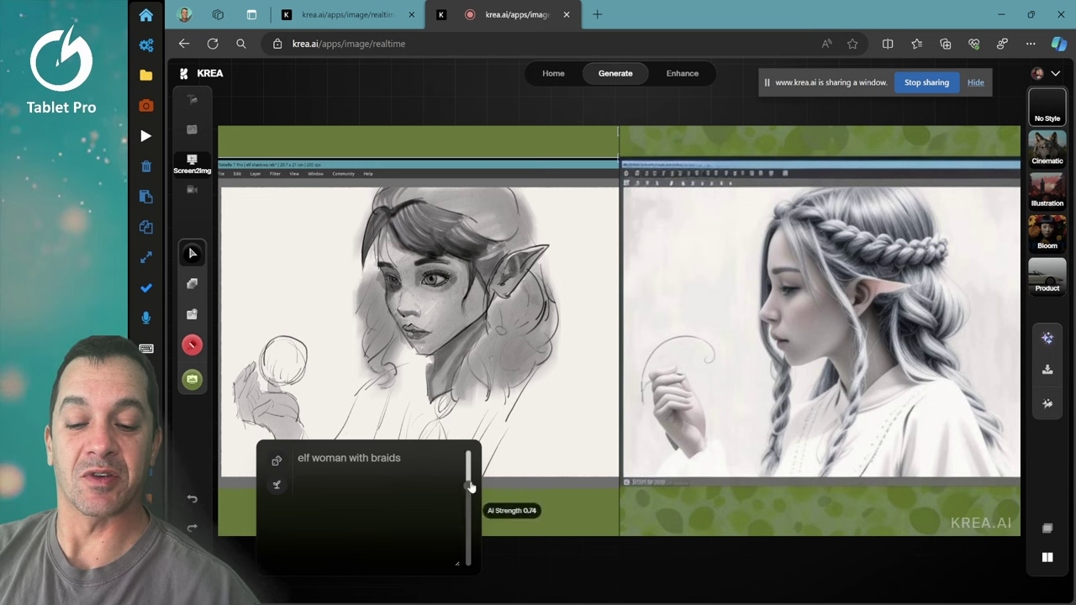
{"action": "left_click_drag", "start_coordinate": [468, 480], "coordinate": [470, 476]}
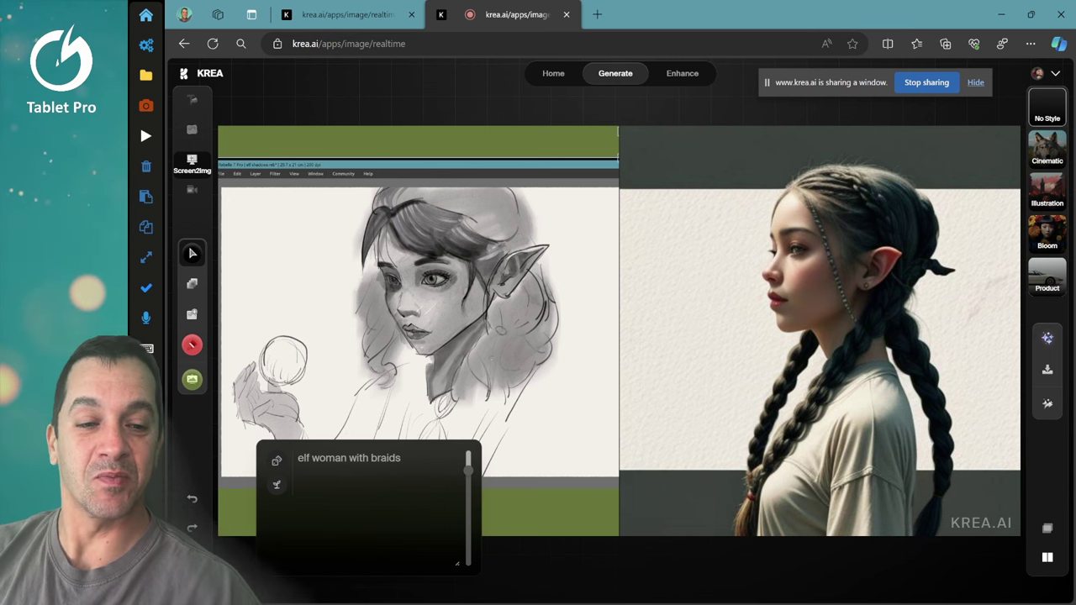
Step: Run Quick Enhance on the render and ease AI strength down to 0.85
{"action": "mouse_move", "coordinate": [468, 466]}
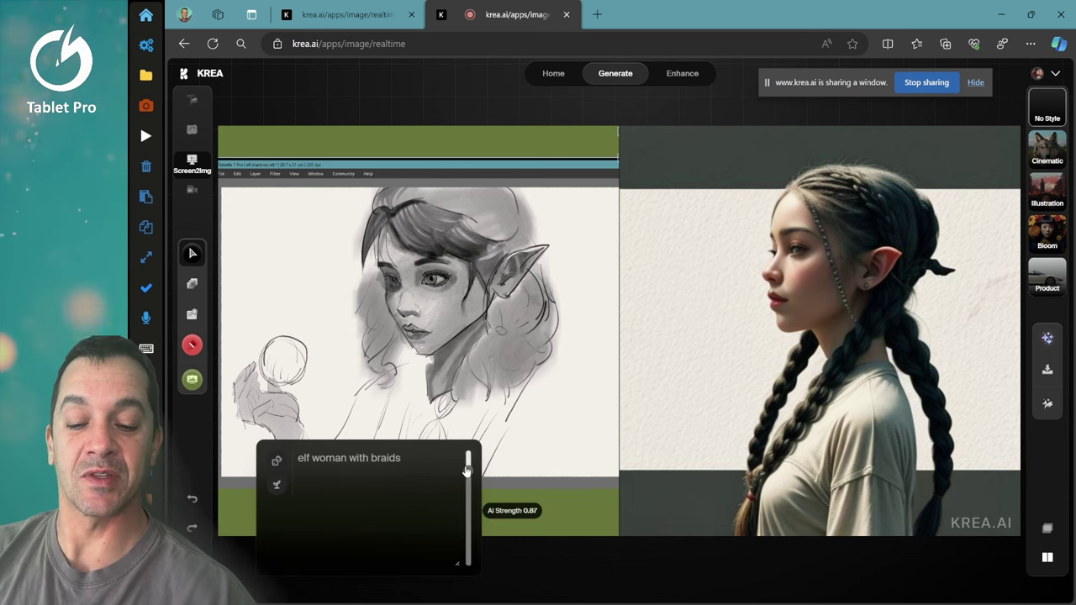
{"action": "left_click", "coordinate": [1046, 337]}
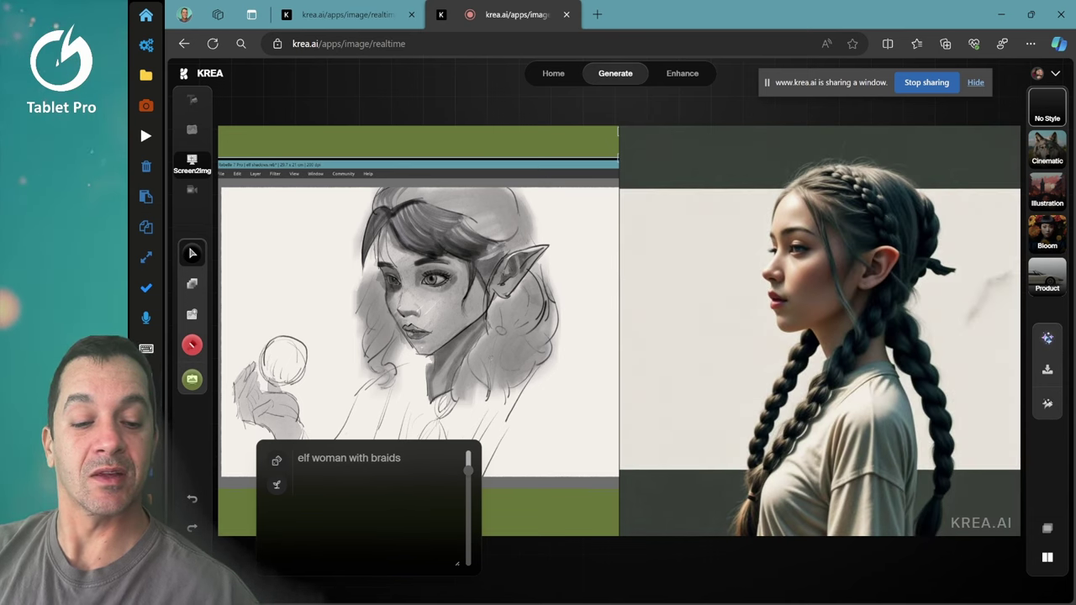
{"action": "left_click_drag", "start_coordinate": [468, 467], "coordinate": [468, 476]}
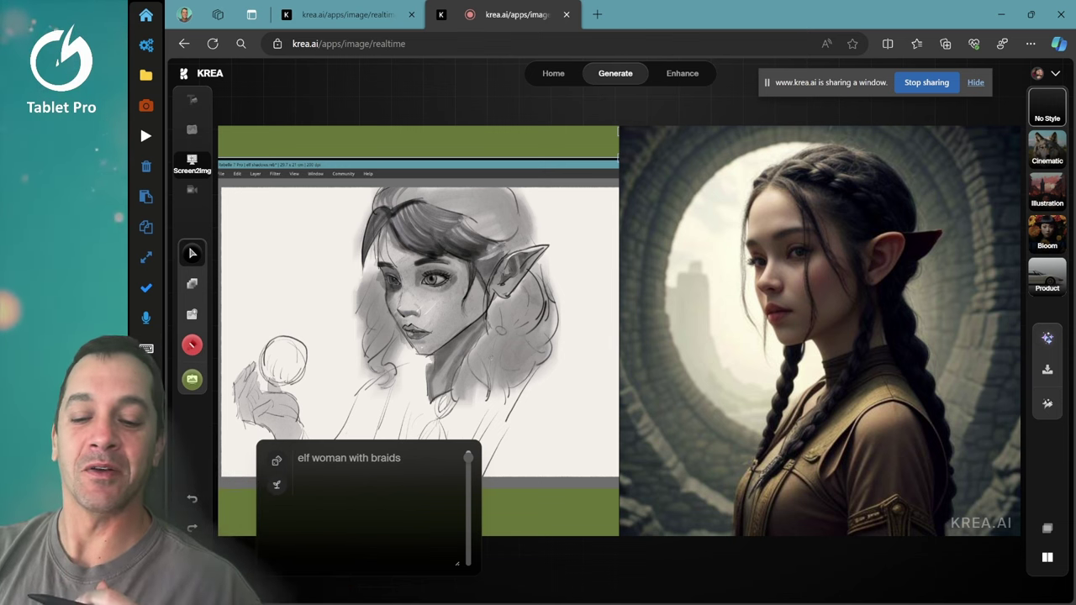
Step: Append 'in the style of' plus the artist's name to the prompt, correcting typos
{"action": "left_click", "coordinate": [401, 475]}
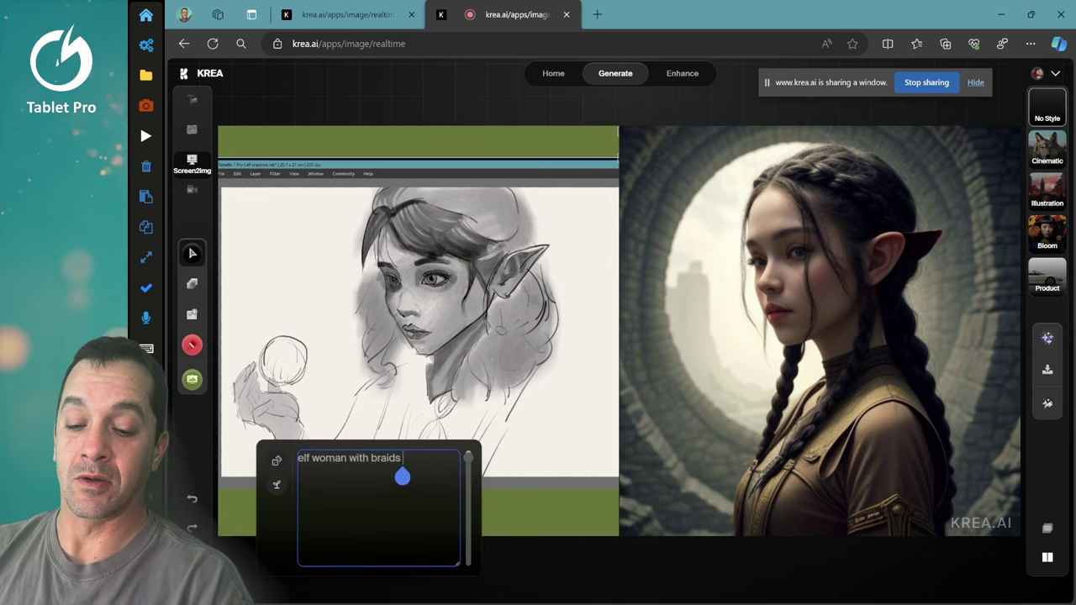
{"action": "type", "text": "in the sylu"}
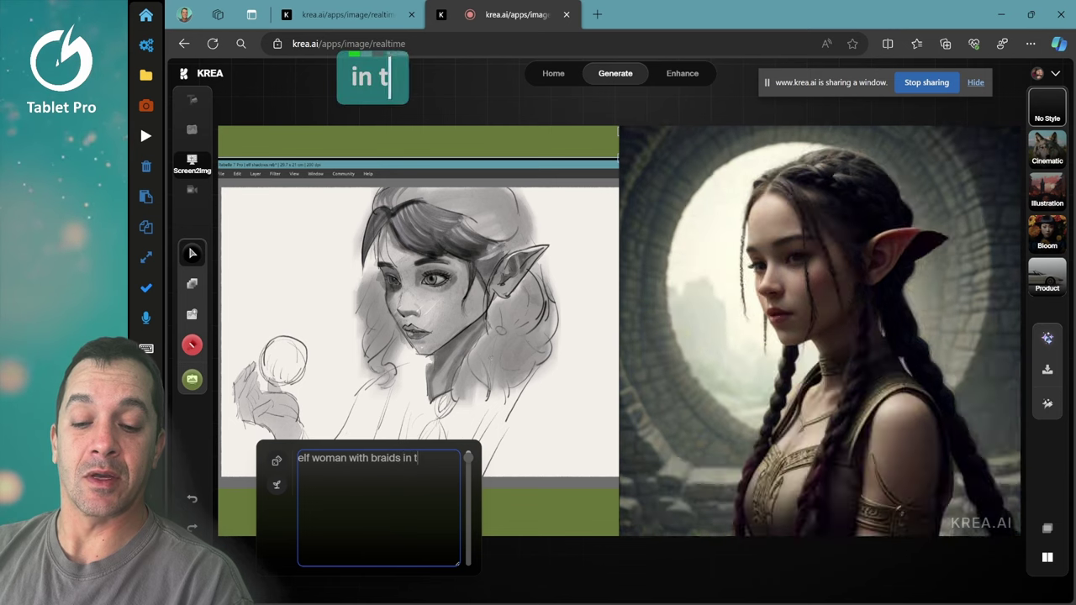
{"action": "key", "text": "BackSpace"}
{"action": "key", "text": "BackSpace"}
{"action": "key", "text": "BackSpace"}
{"action": "type", "text": "tyle of"}
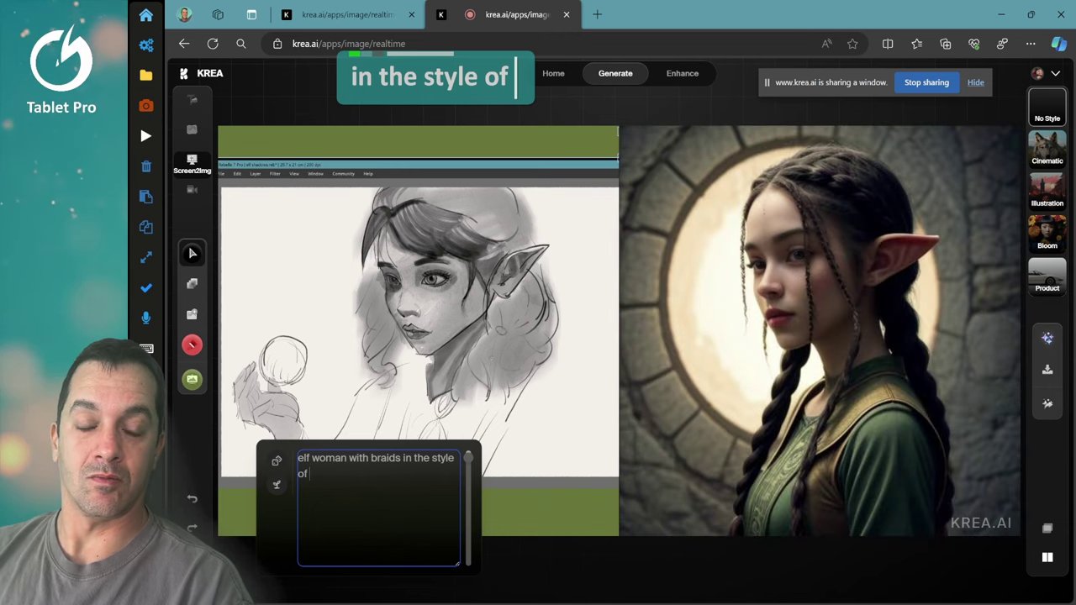
{"action": "type", "text": "ir"}
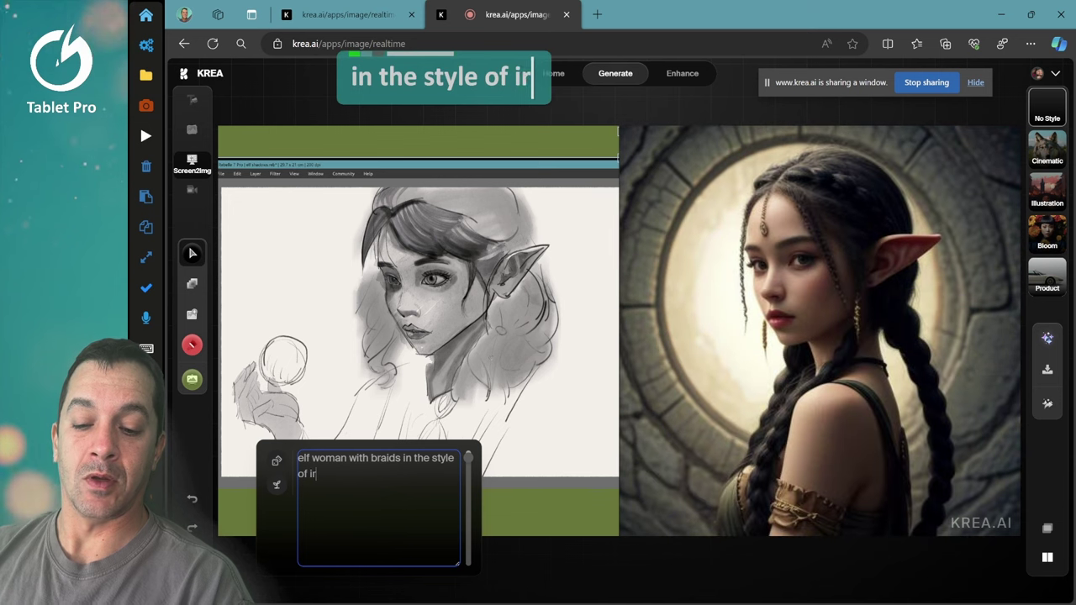
{"action": "type", "text": "akli nader"}
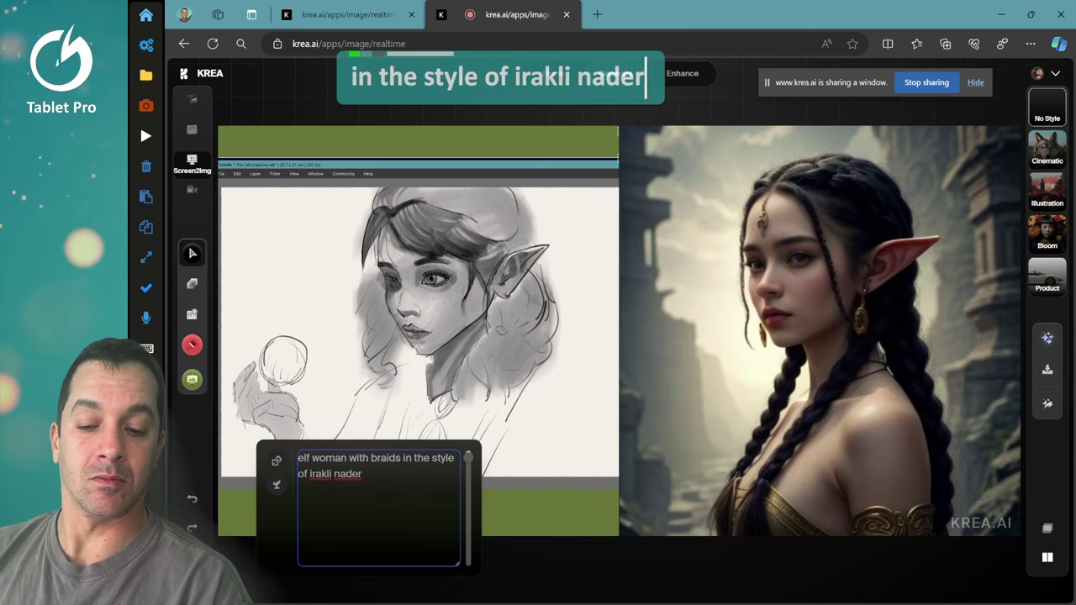
{"action": "key", "text": "BackSpace"}
{"action": "key", "text": "BackSpace"}
{"action": "type", "text": "ar"}
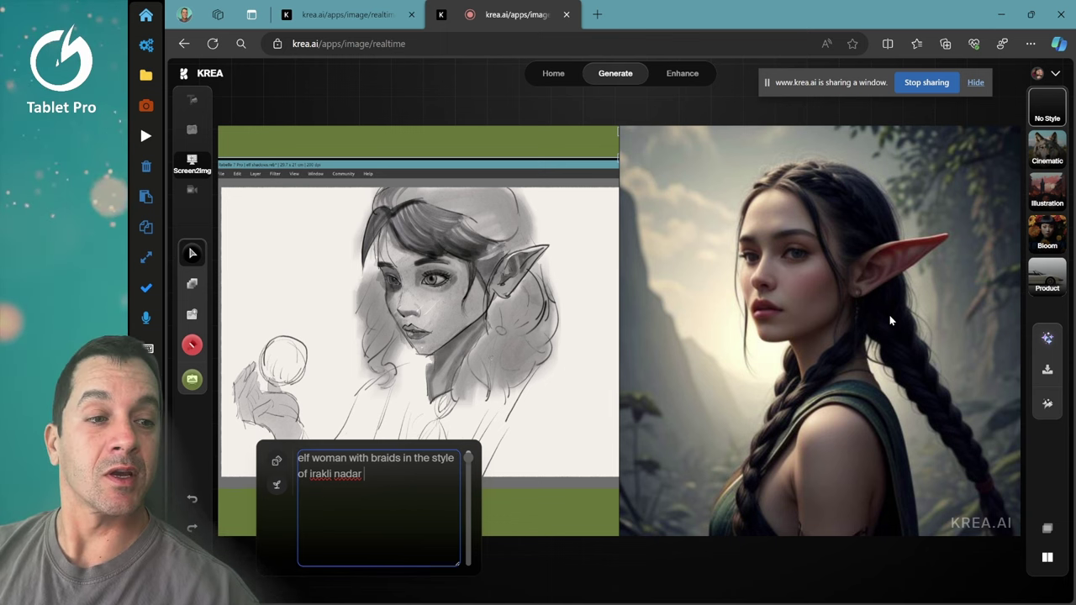
Step: Apply the Cinematic style preset, then switch to the Illustration style
{"action": "left_click", "coordinate": [1048, 153]}
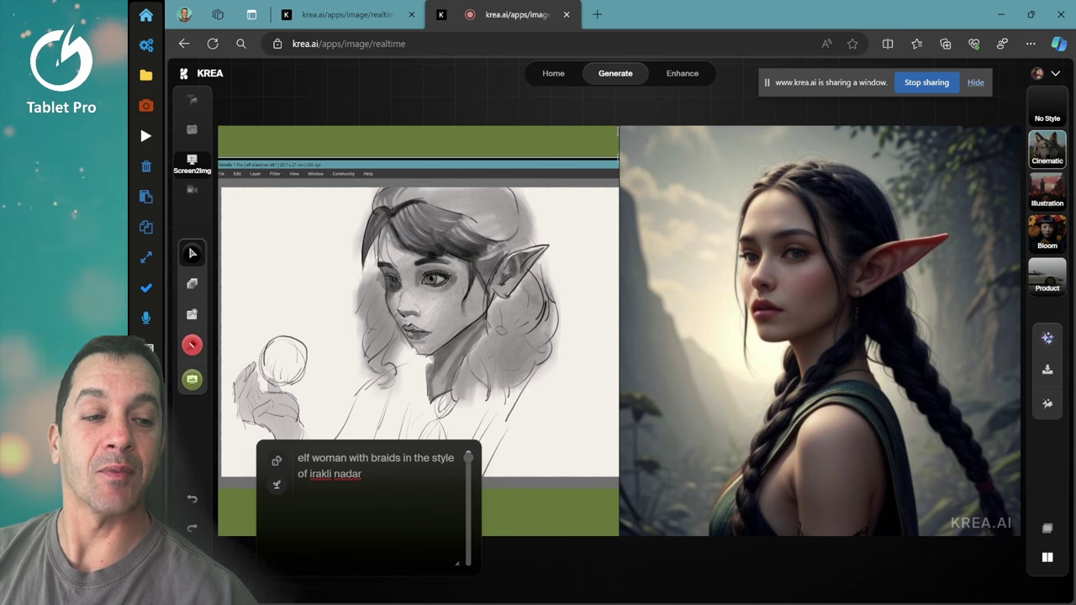
{"action": "left_click", "coordinate": [1051, 193]}
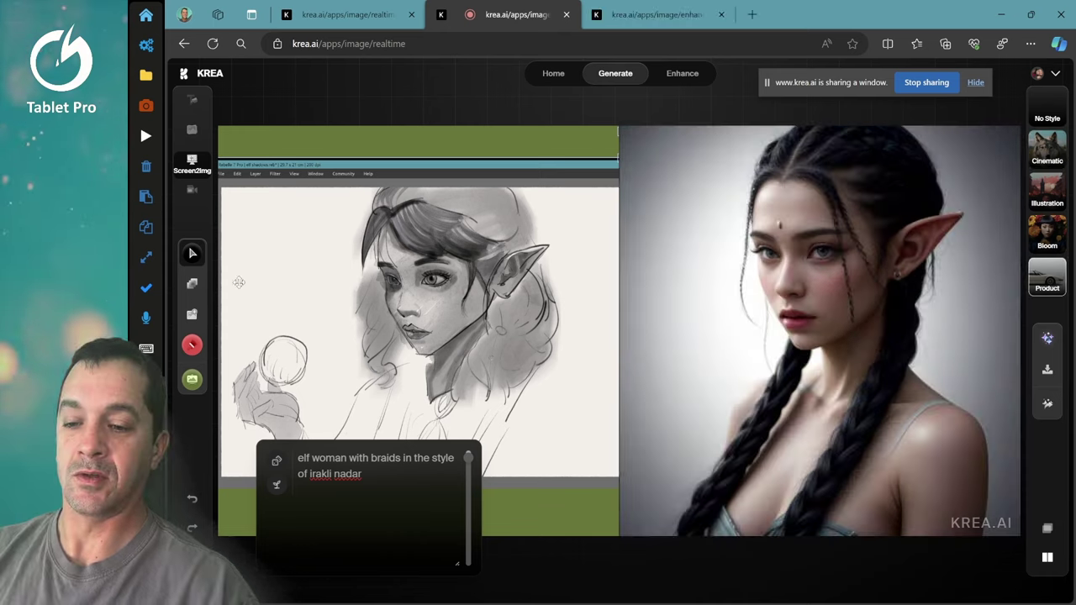
Step: Shrink the brush, set it to blue, and paint a zigzag at the sketch's upper right
{"action": "left_click", "coordinate": [191, 345]}
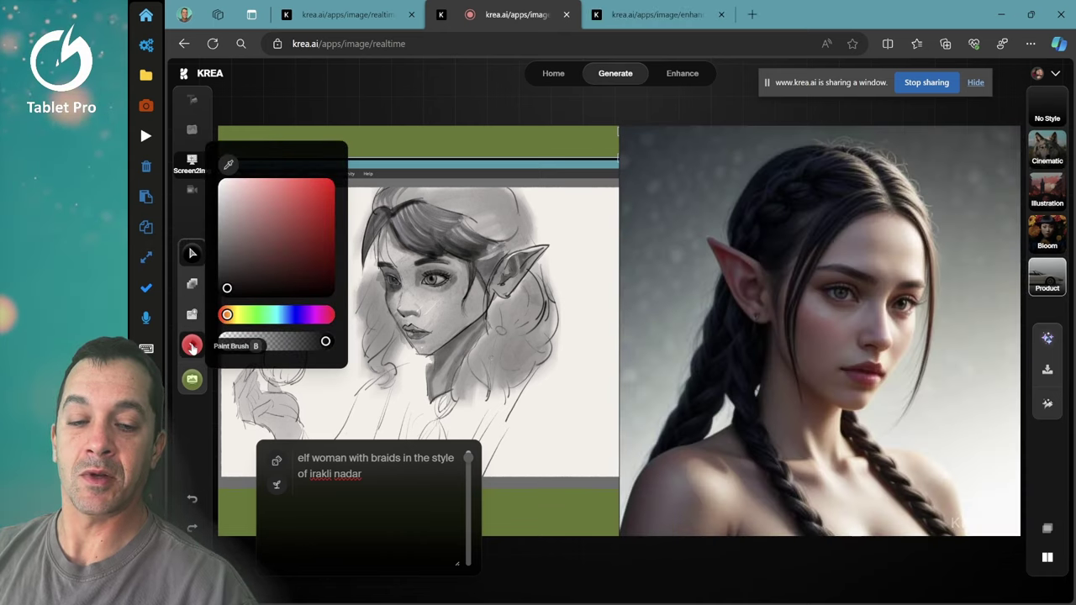
{"action": "left_click", "coordinate": [192, 345]}
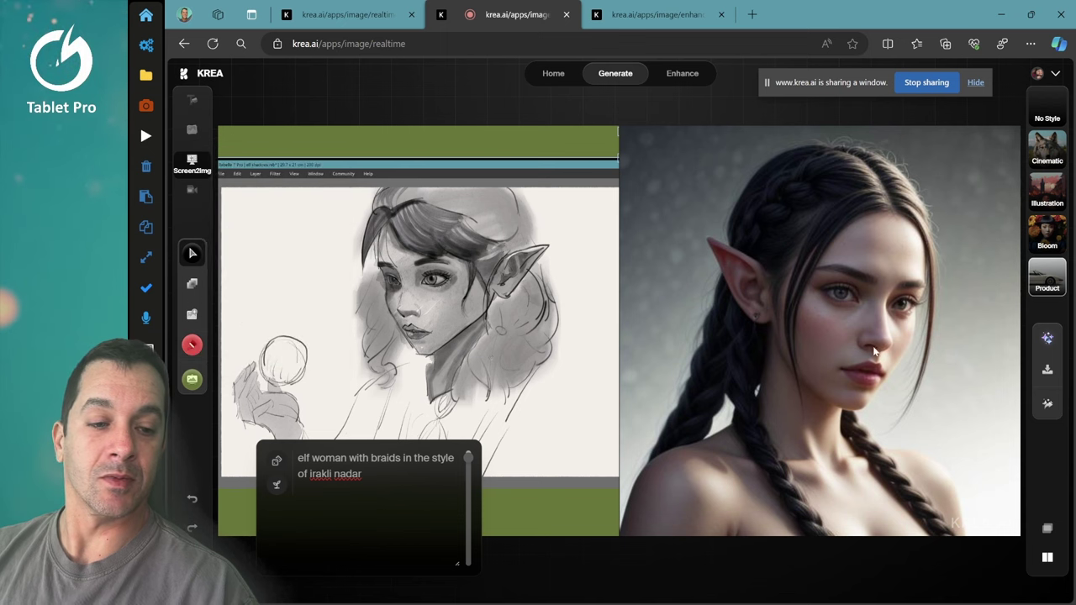
{"action": "left_click", "coordinate": [193, 348]}
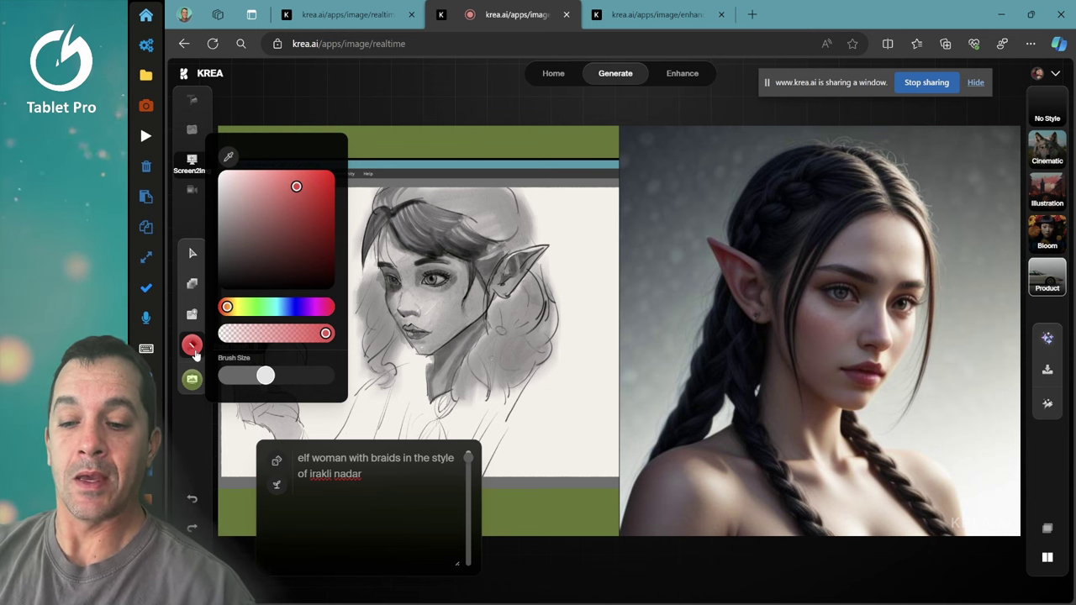
{"action": "left_click_drag", "start_coordinate": [254, 375], "coordinate": [247, 376]}
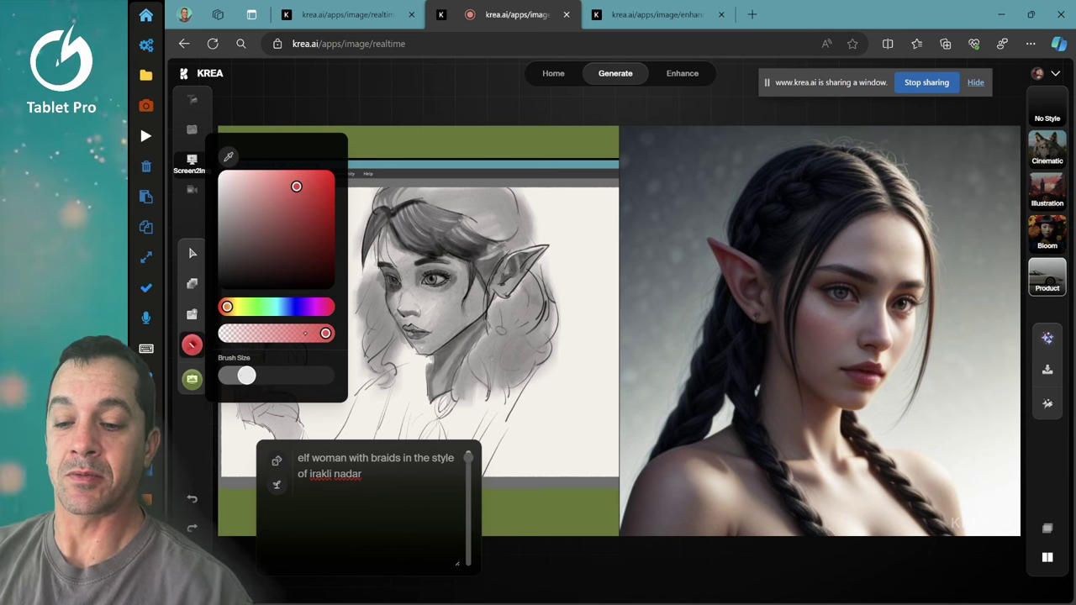
{"action": "left_click_drag", "start_coordinate": [287, 307], "coordinate": [282, 307]}
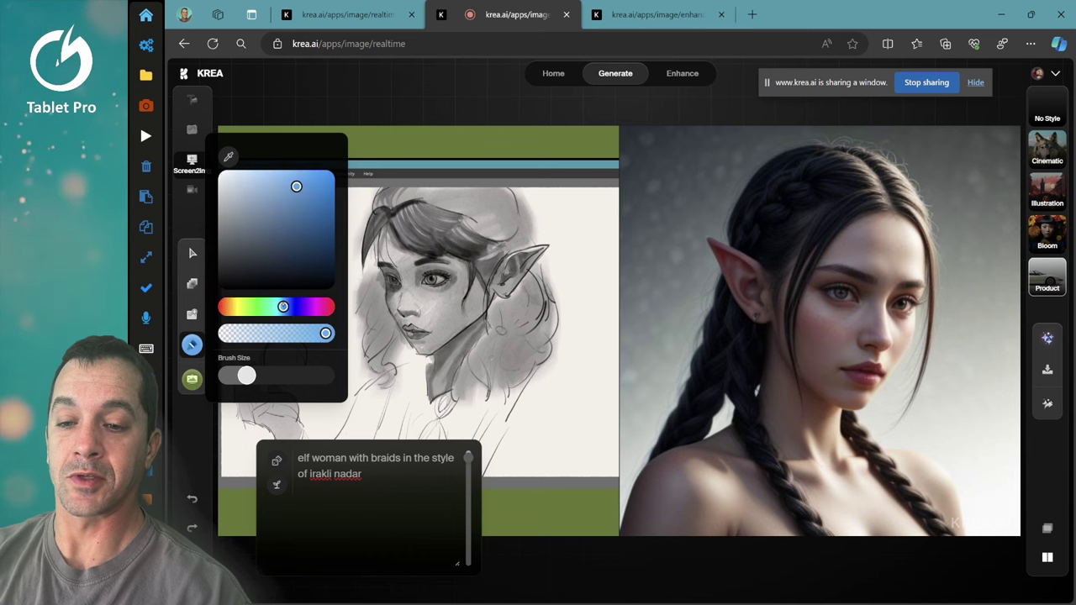
{"action": "left_click", "coordinate": [556, 197]}
{"action": "mouse_move", "coordinate": [540, 213]}
{"action": "left_mouse_down"}
{"action": "mouse_move", "coordinate": [603, 247]}
{"action": "mouse_move", "coordinate": [574, 393]}
{"action": "left_mouse_up"}
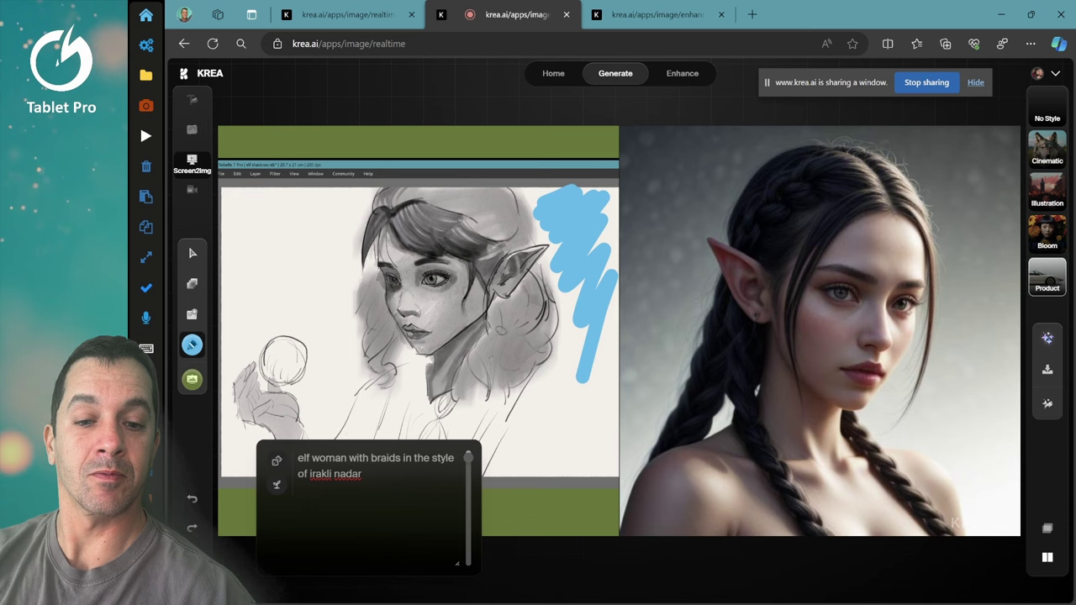
Step: Switch the brush colour to red and paint the circle in the elf's hand
{"action": "left_click", "coordinate": [192, 340]}
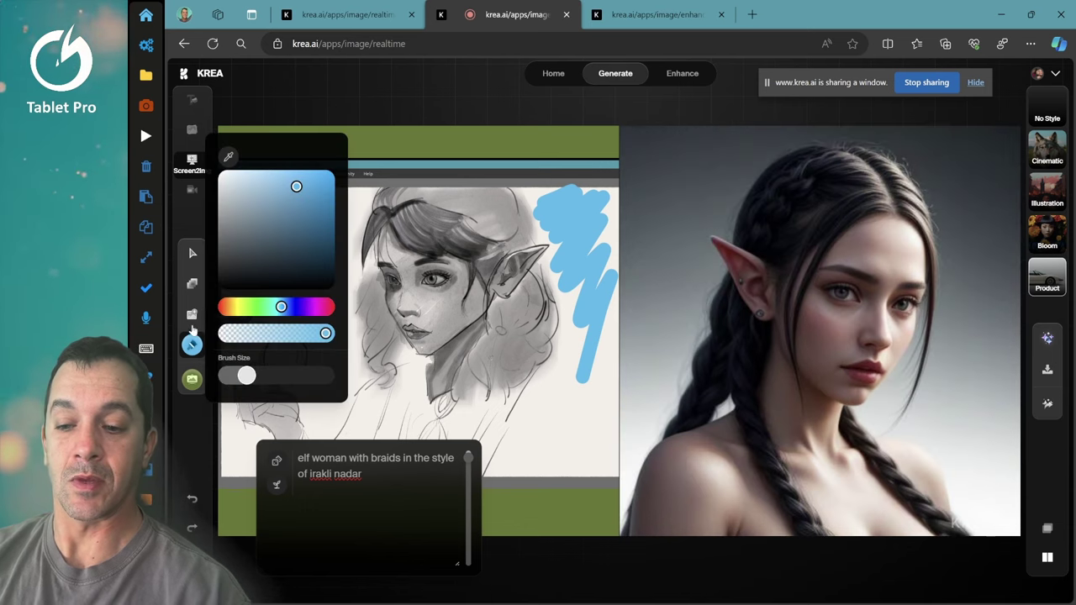
{"action": "left_click_drag", "start_coordinate": [281, 306], "coordinate": [229, 306]}
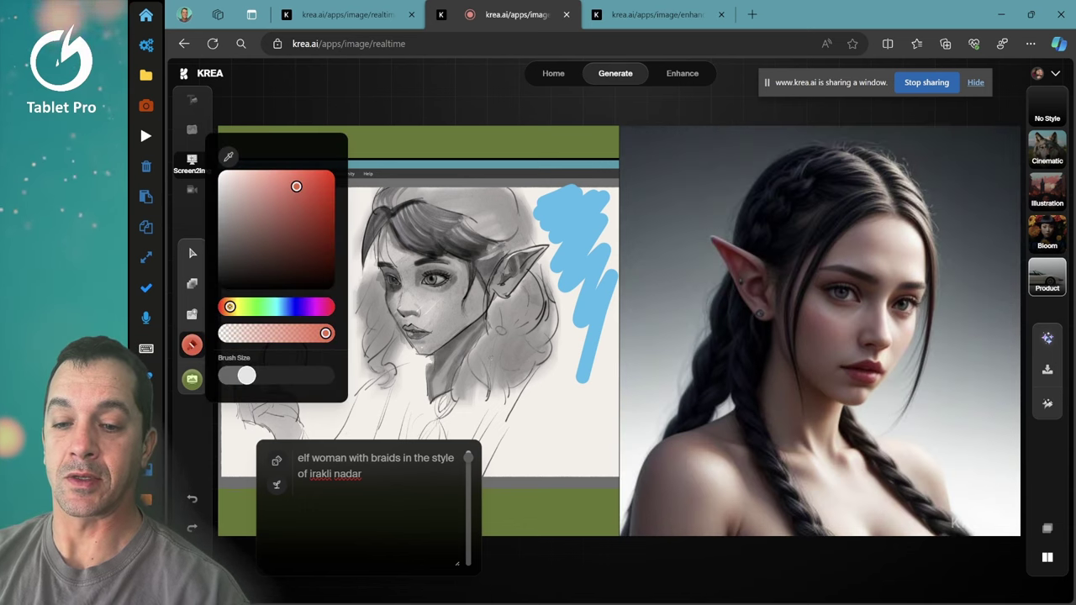
{"action": "left_click", "coordinate": [344, 329]}
{"action": "left_click_drag", "start_coordinate": [286, 340], "coordinate": [269, 358]}
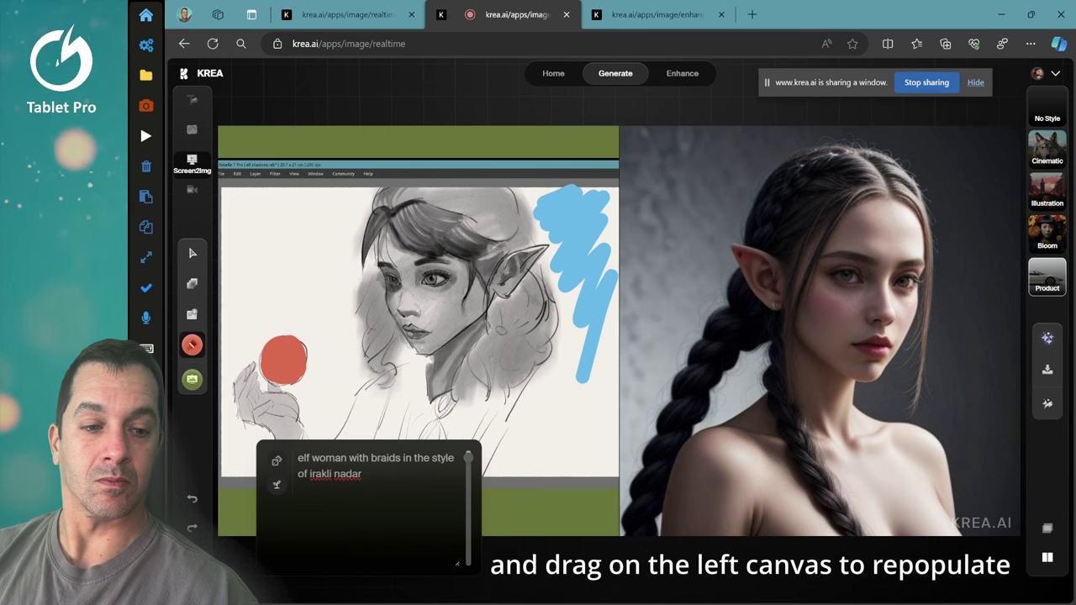
{"action": "left_click", "coordinate": [191, 284]}
{"action": "left_click_drag", "start_coordinate": [271, 338], "coordinate": [299, 380]}
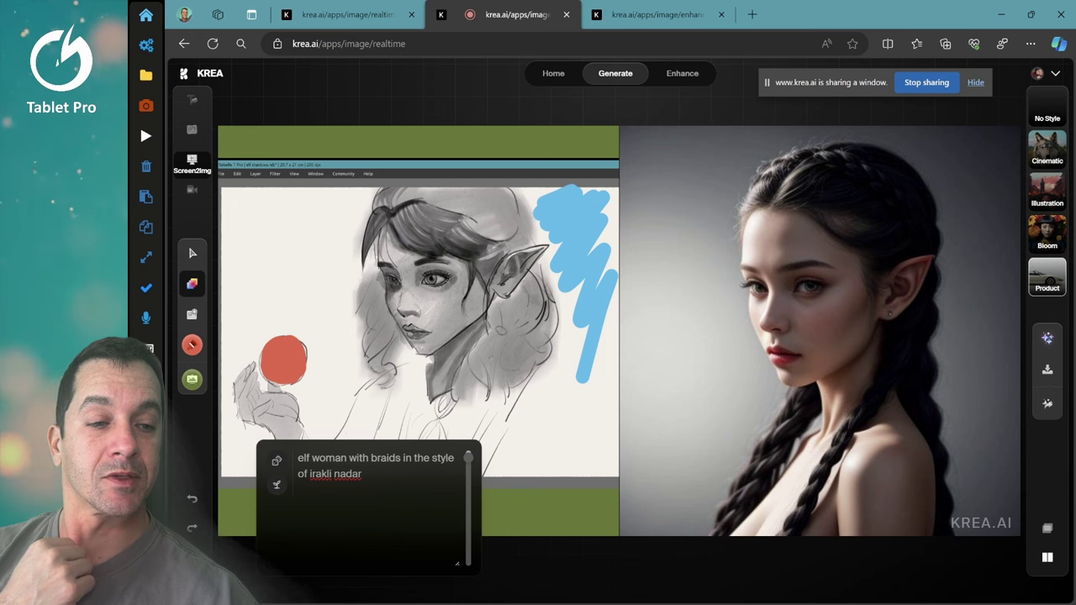
Step: Apply the Cinematic style for a dark, vignetted render of the braided elf
{"action": "left_click", "coordinate": [1051, 155]}
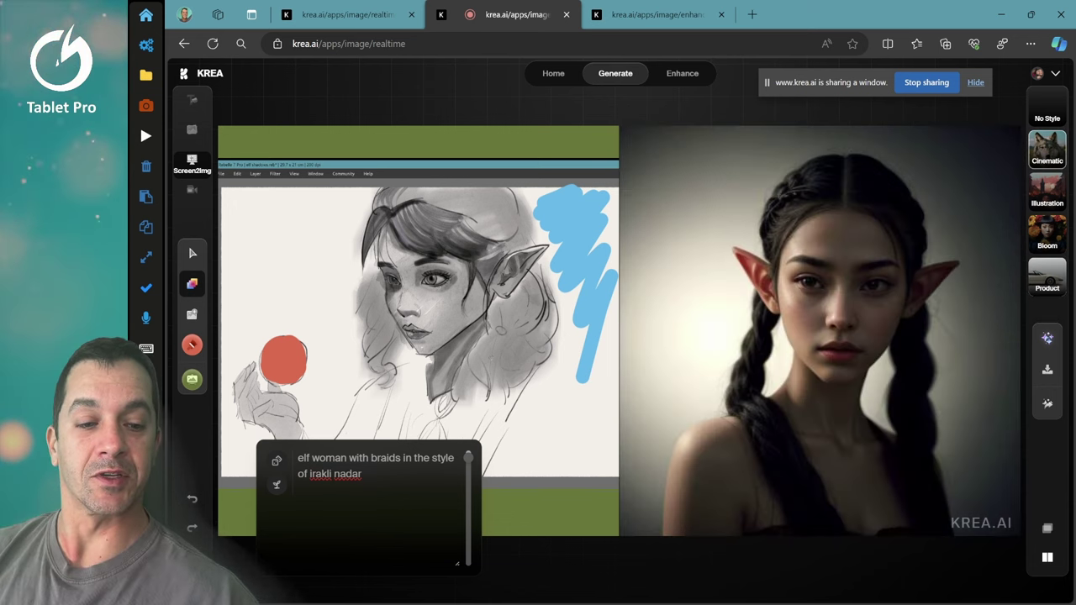